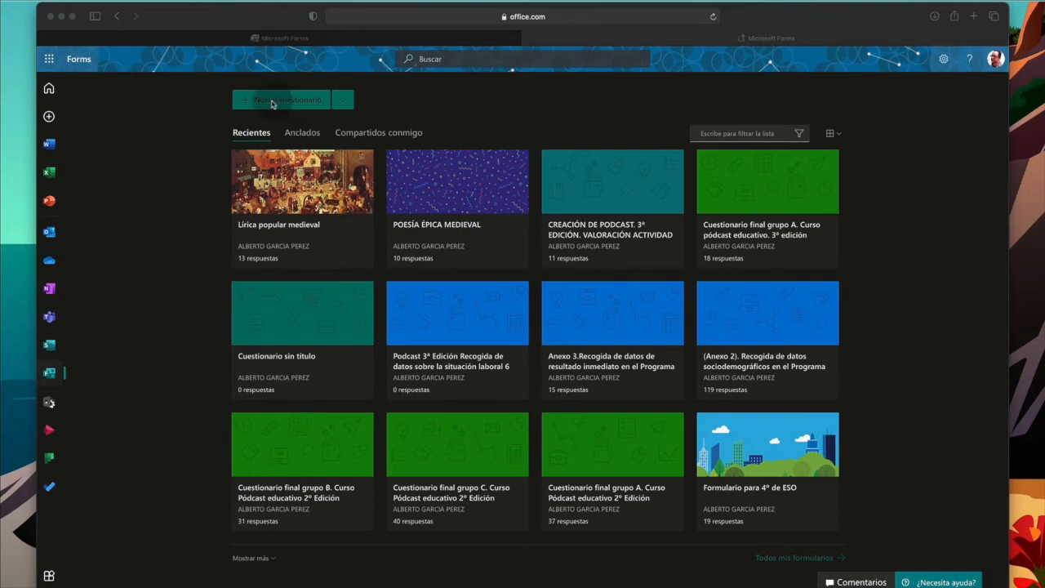
# Create a new blank quiz (Nuevo cuestionario) from the Forms home page.
pyautogui.click(346, 105)
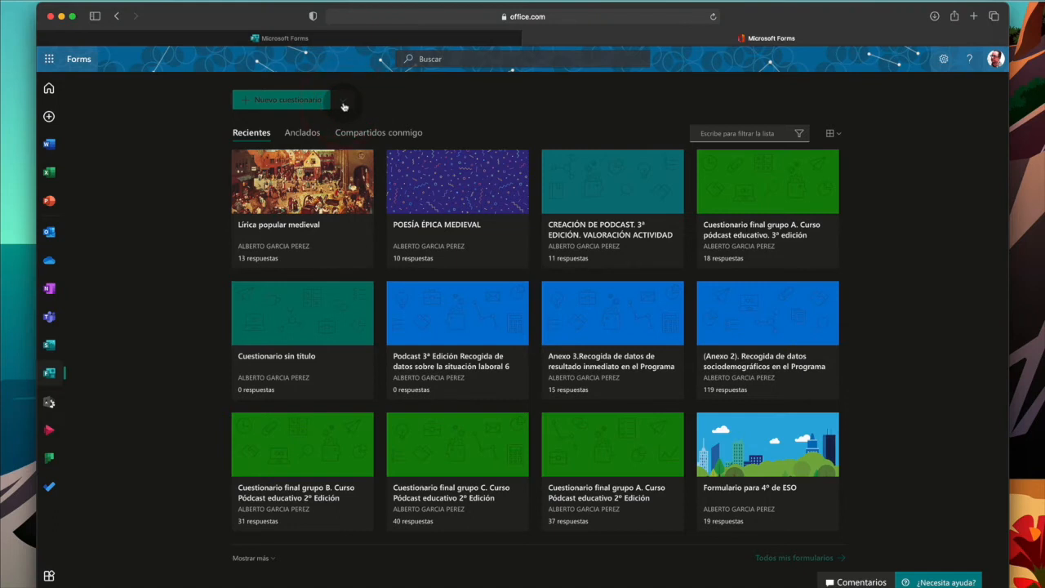
pyautogui.click(344, 104)
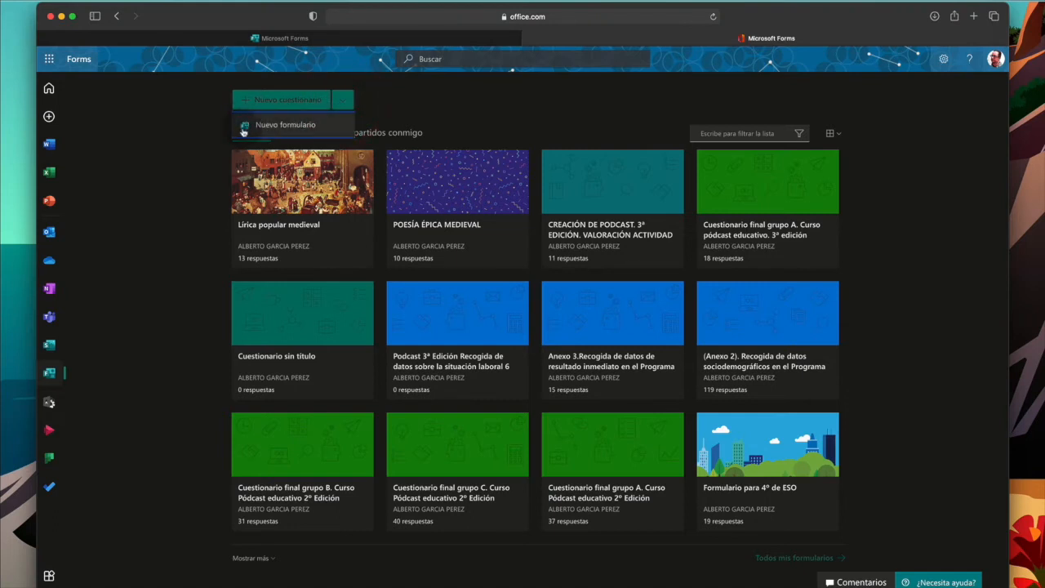
pyautogui.click(200, 129)
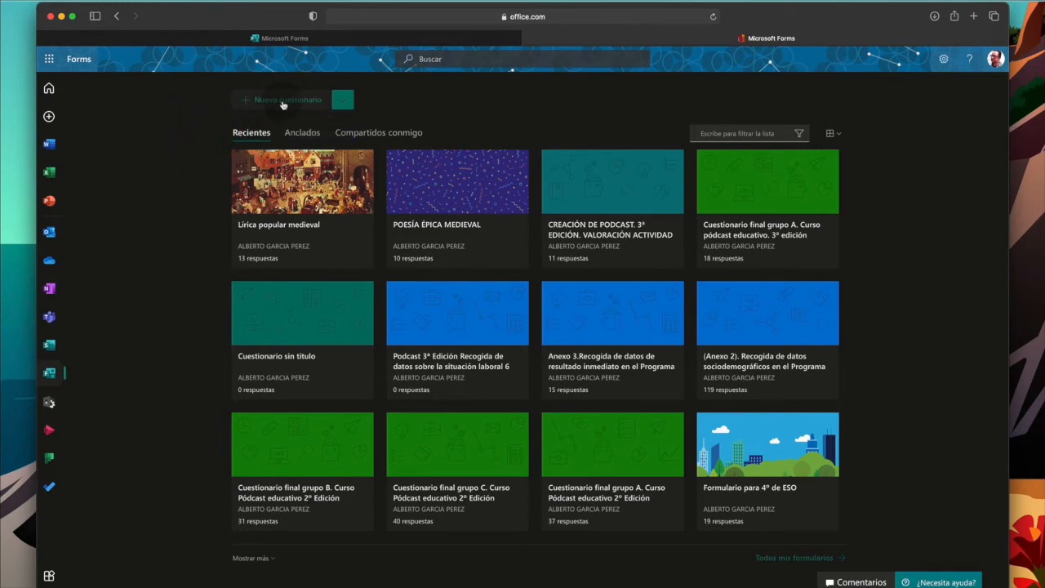
pyautogui.click(282, 101)
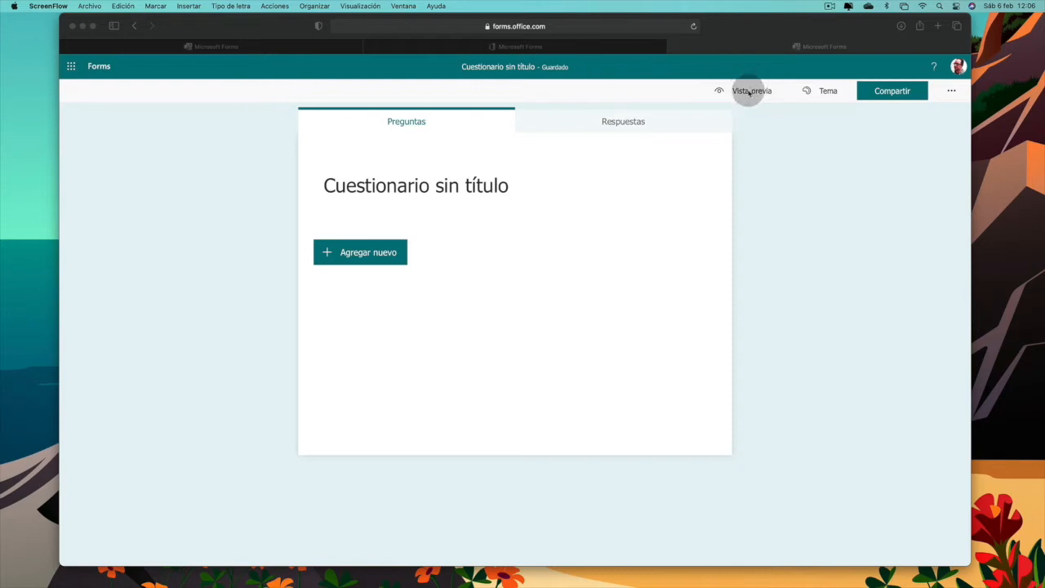
pyautogui.click(826, 91)
pyautogui.click(826, 92)
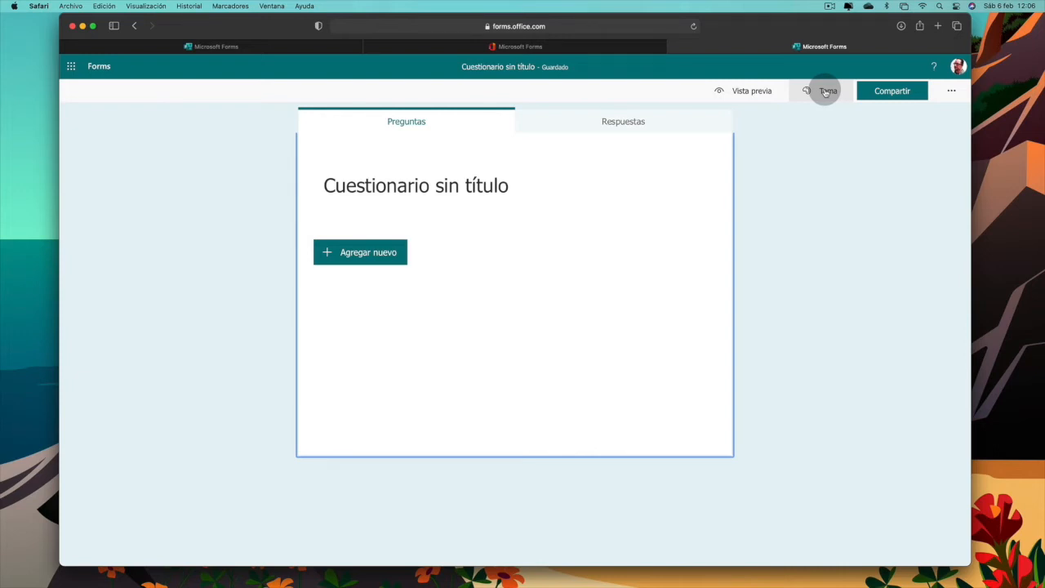
pyautogui.click(941, 103)
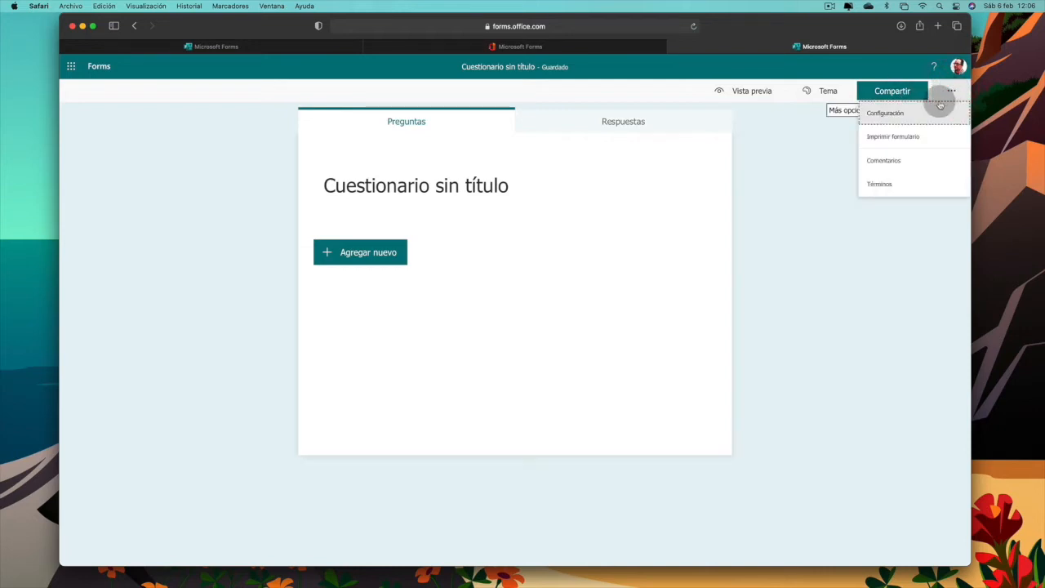
pyautogui.click(950, 92)
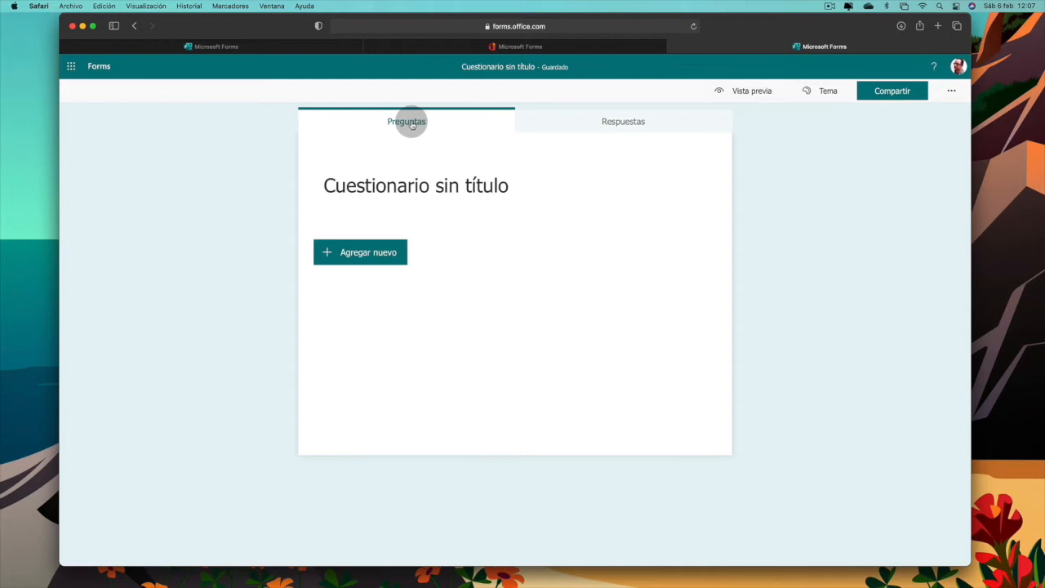
# Title the quiz "Cuestionario 1" and set its description to "Cuestionario básico Microsoft Forms".
pyautogui.click(402, 187)
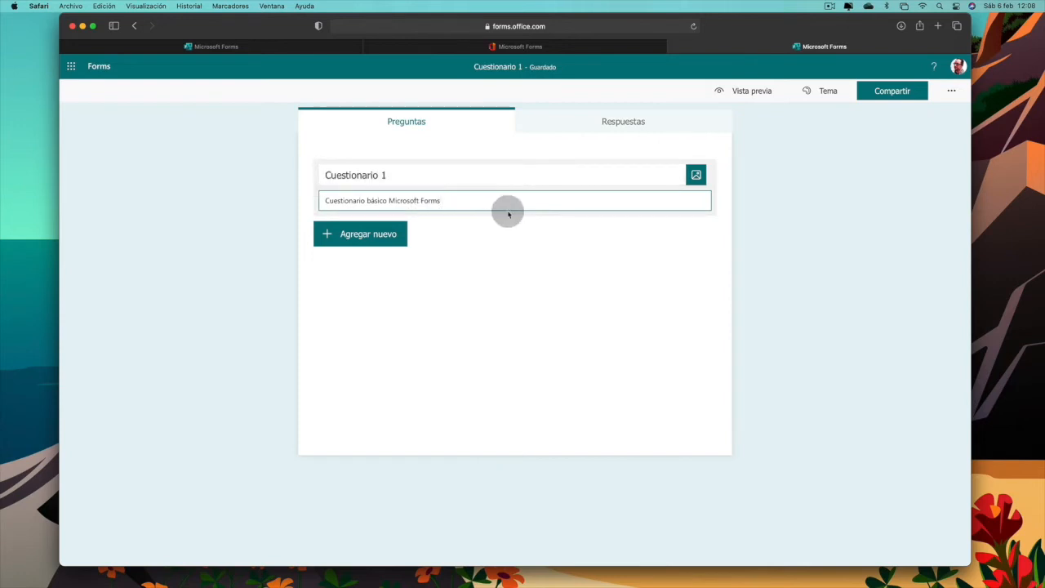
# Search Bing images for "imagen 1" and add the golden number 1 picture to the quiz header.
pyautogui.click(695, 176)
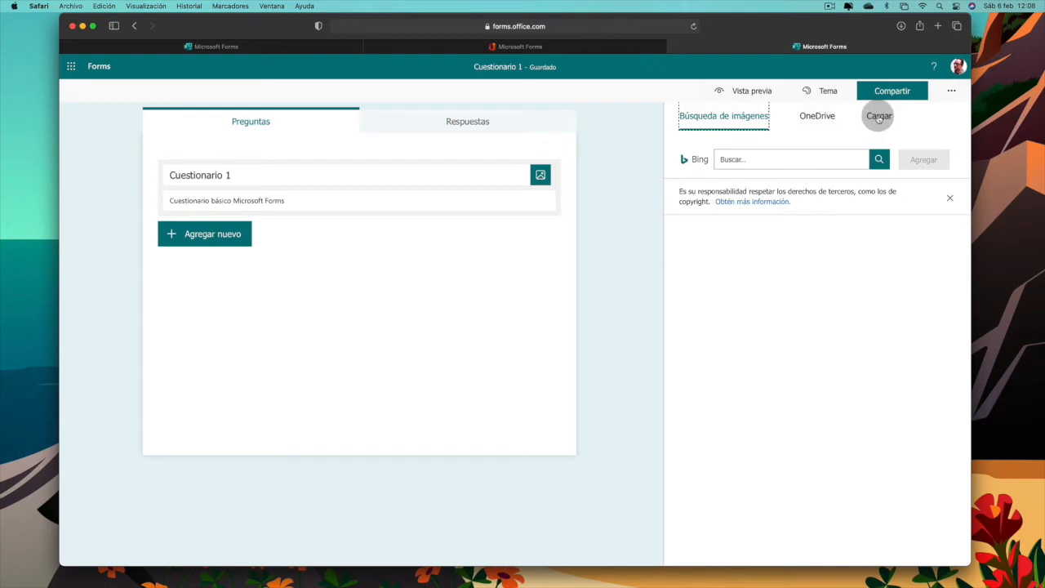
pyautogui.click(773, 160)
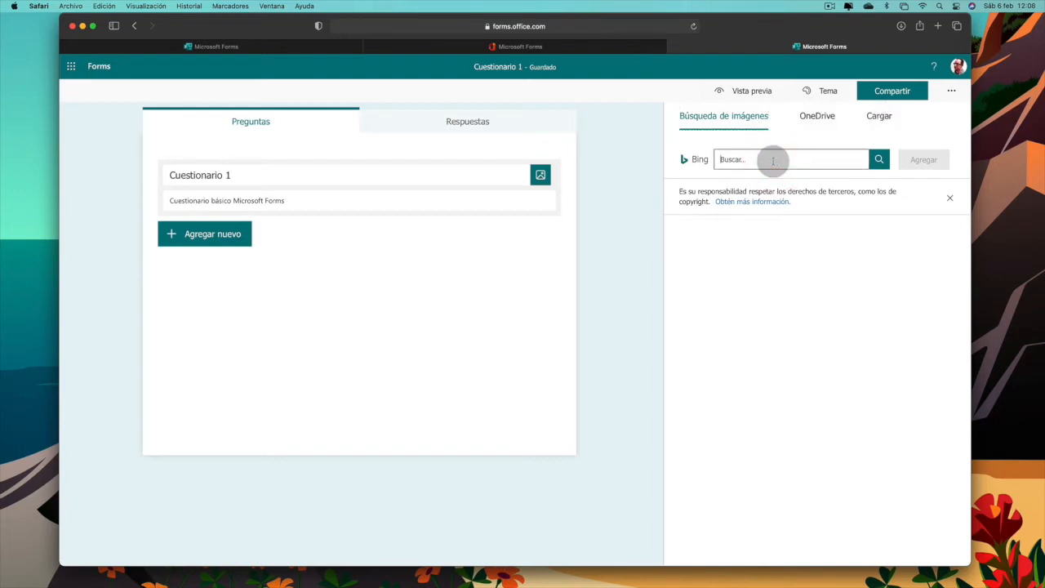
pyautogui.write('imagen 1')
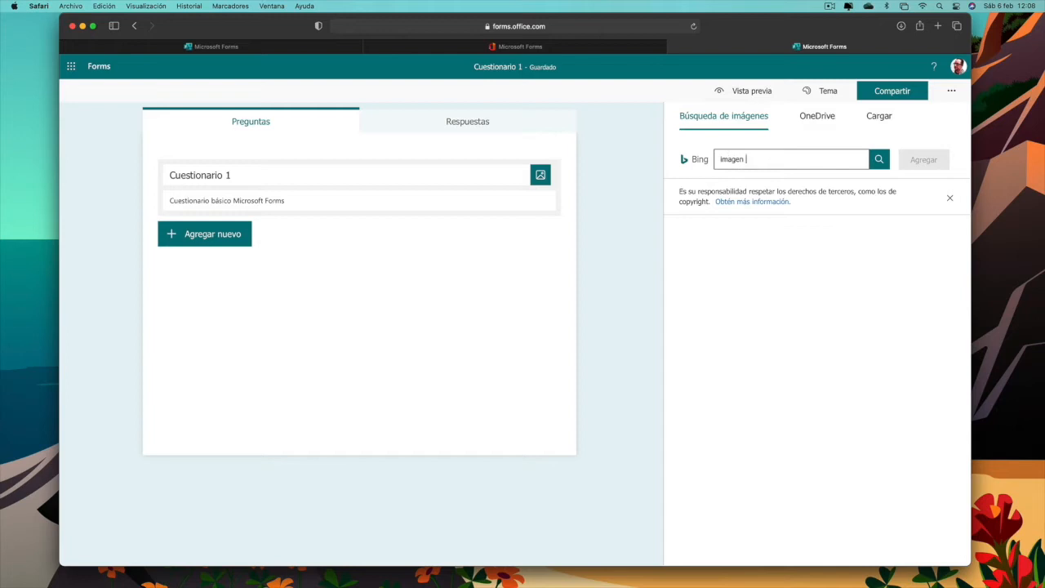
pyautogui.press('Return')
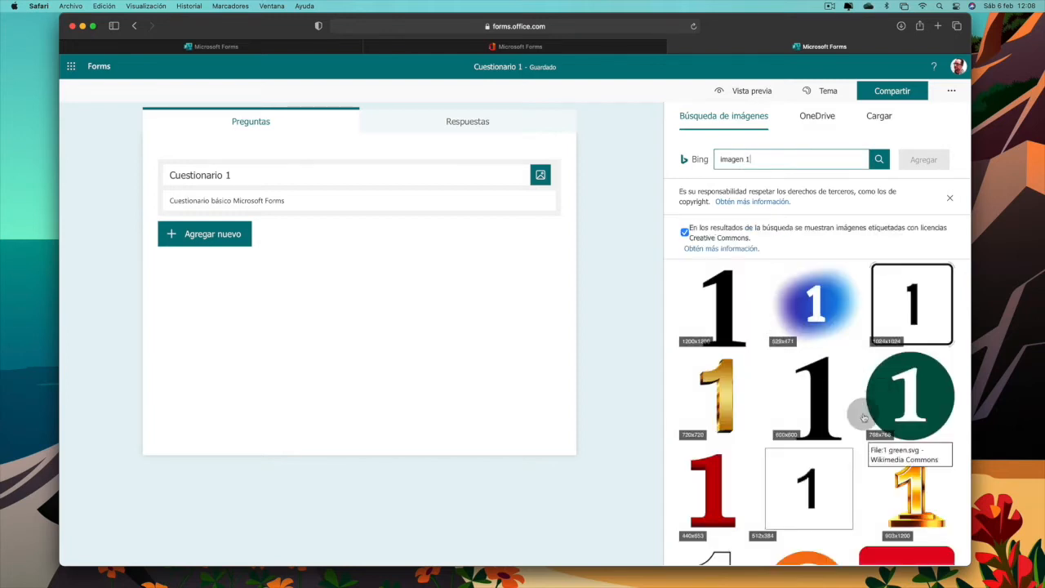
pyautogui.scroll(-5, 780, 400)
pyautogui.scroll(4, 777, 398)
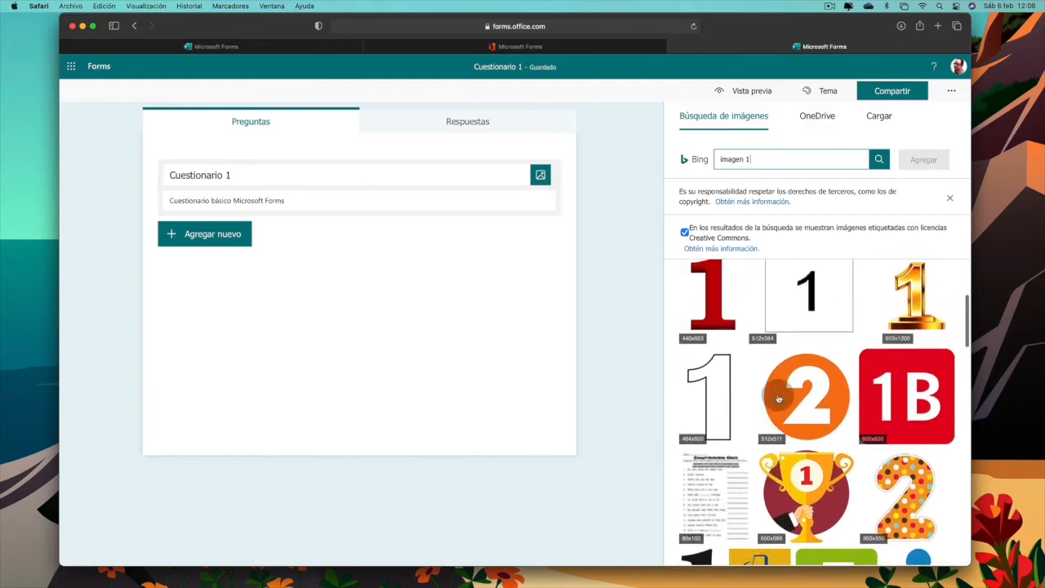
pyautogui.click(717, 325)
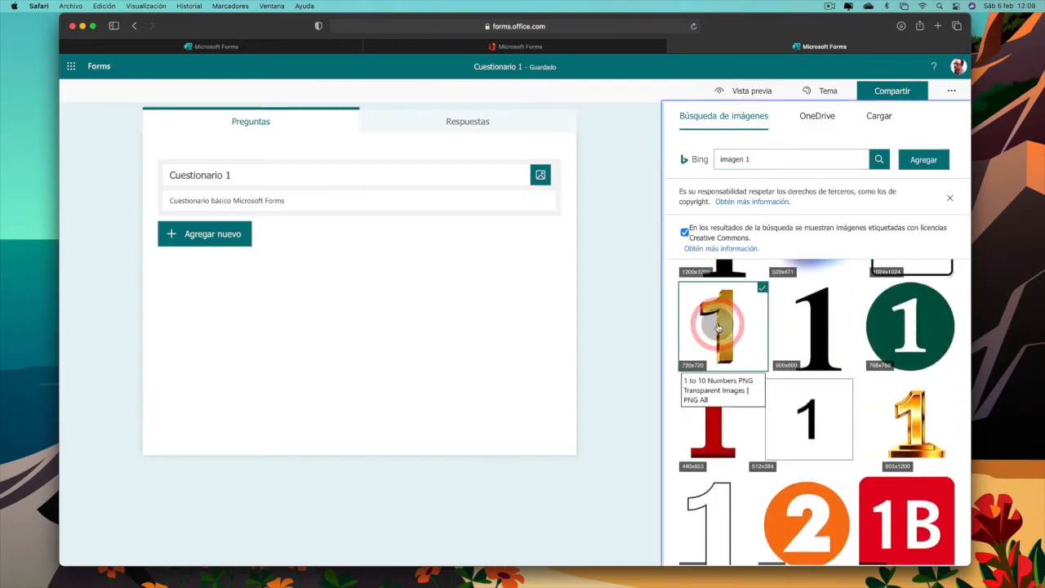
pyautogui.click(924, 160)
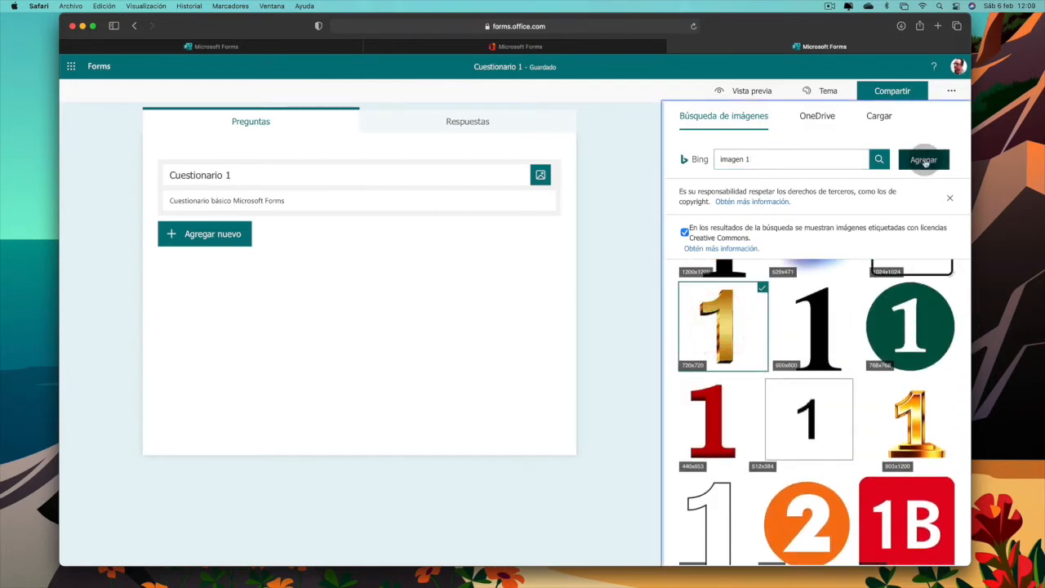
pyautogui.click(924, 160)
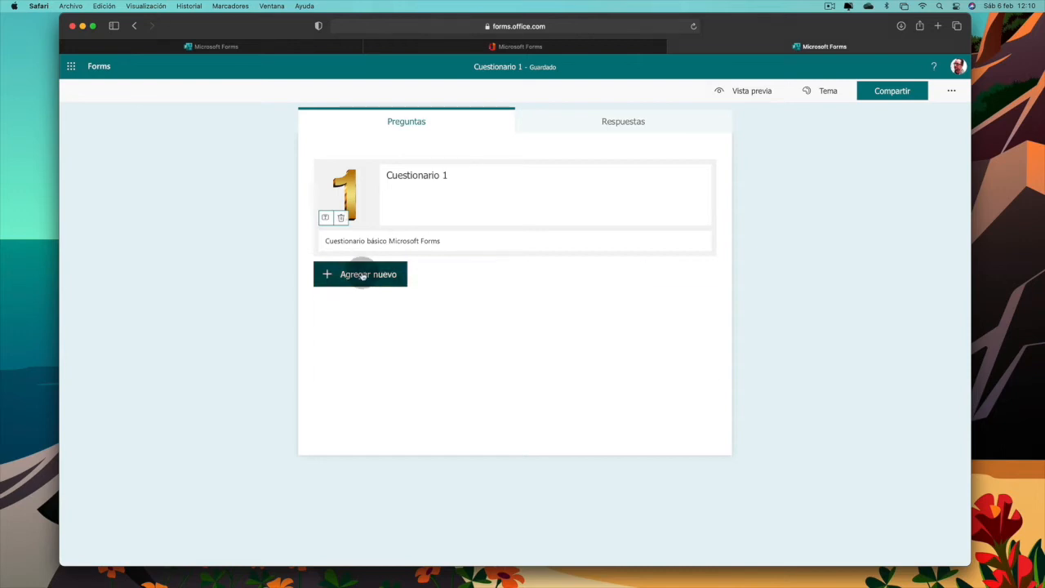
# Add a multiple-choice question (Opción) to the quiz and title it "Pregunta 1".
pyautogui.click(363, 275)
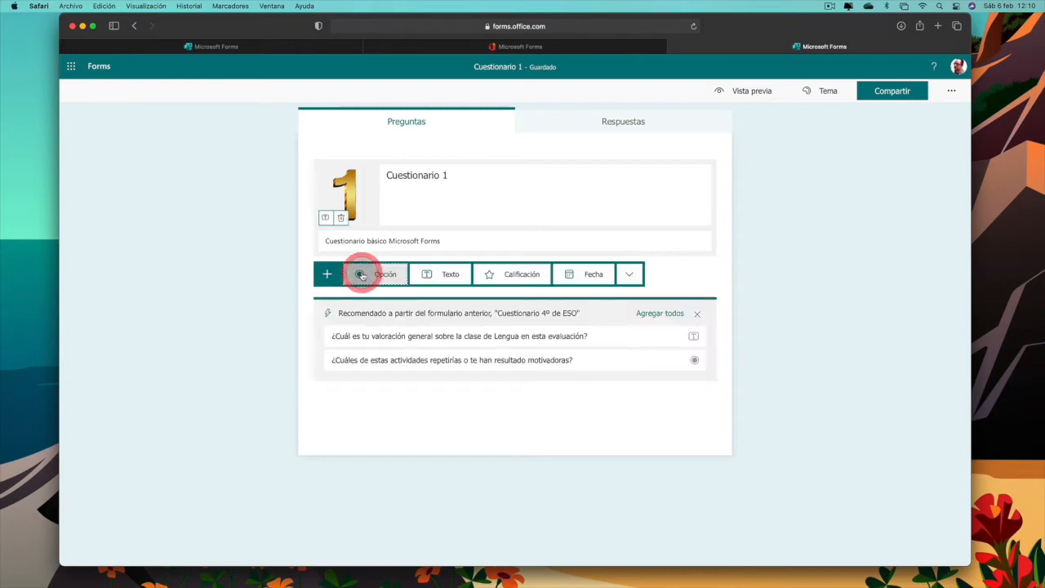
pyautogui.click(629, 276)
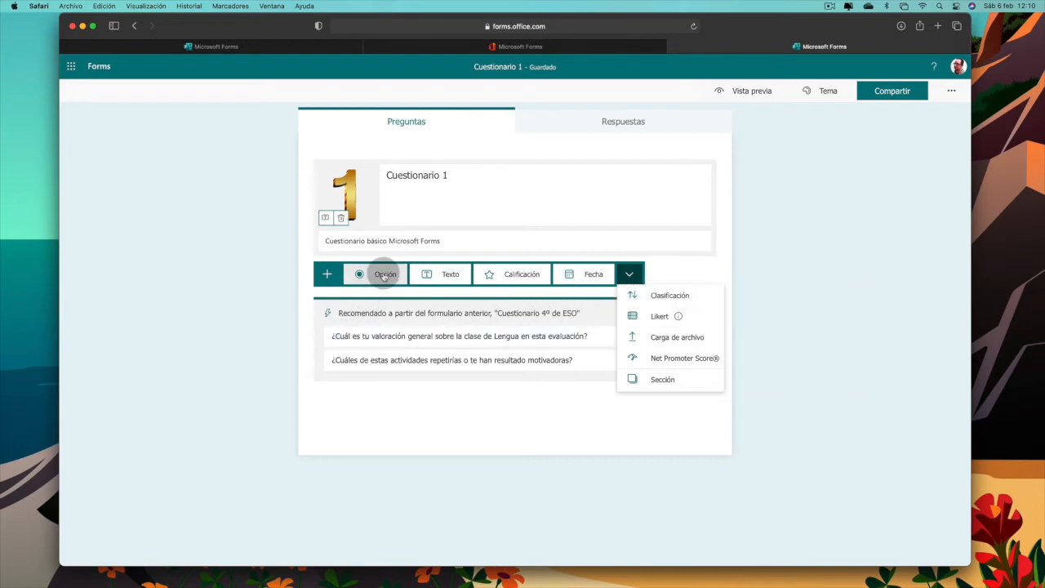
pyautogui.click(384, 275)
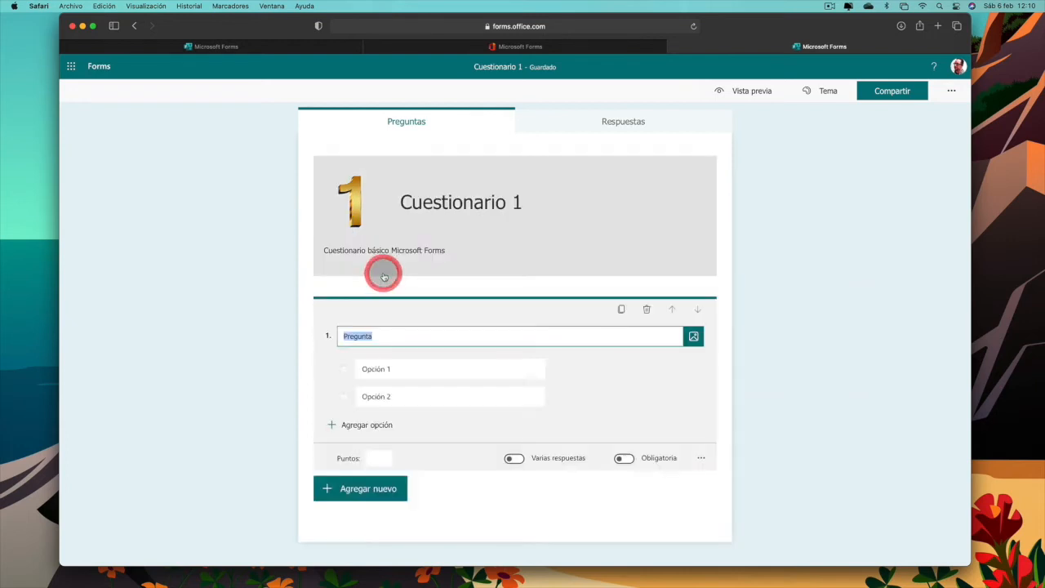
pyautogui.click(393, 336)
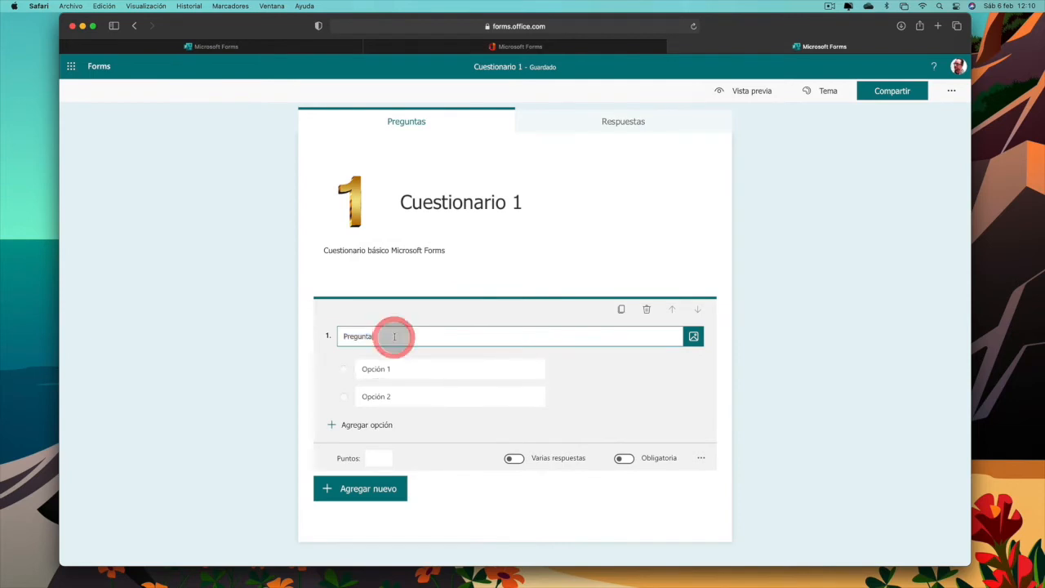
pyautogui.write('1')
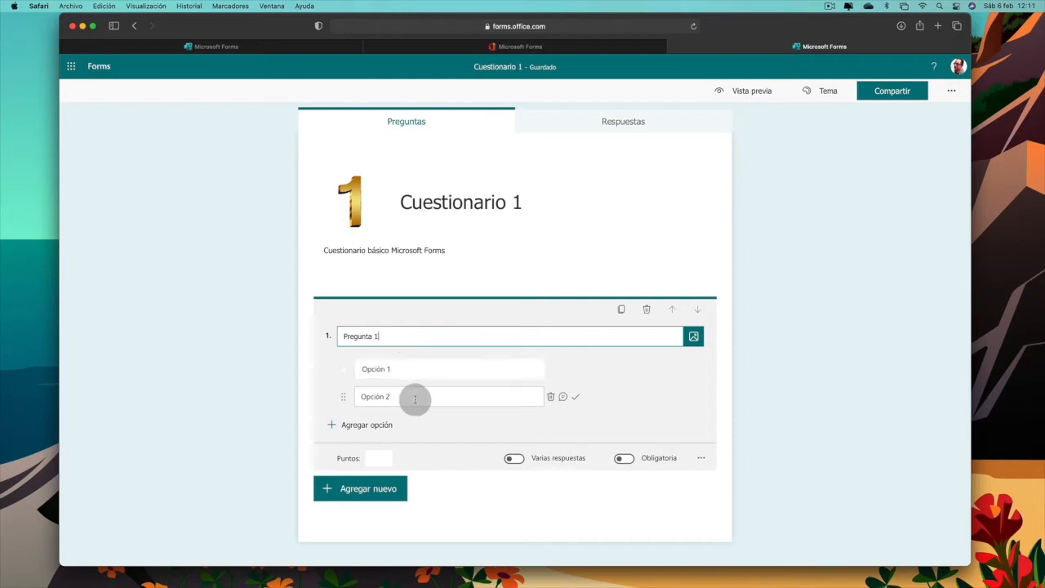
# Mark Opción 2 of Pregunta 1 as the correct answer and add a third option.
pyautogui.click(576, 399)
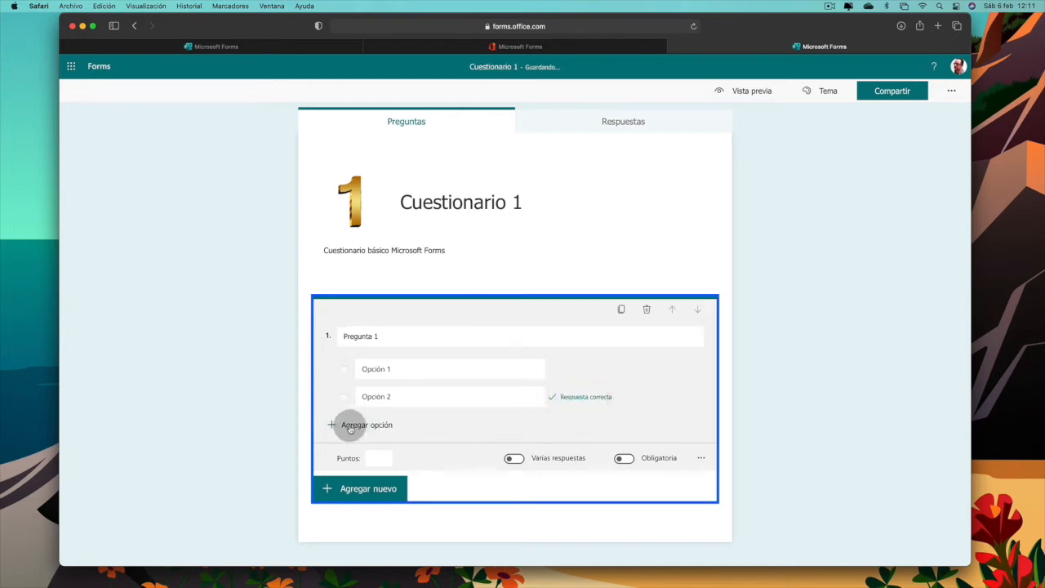
pyautogui.click(357, 425)
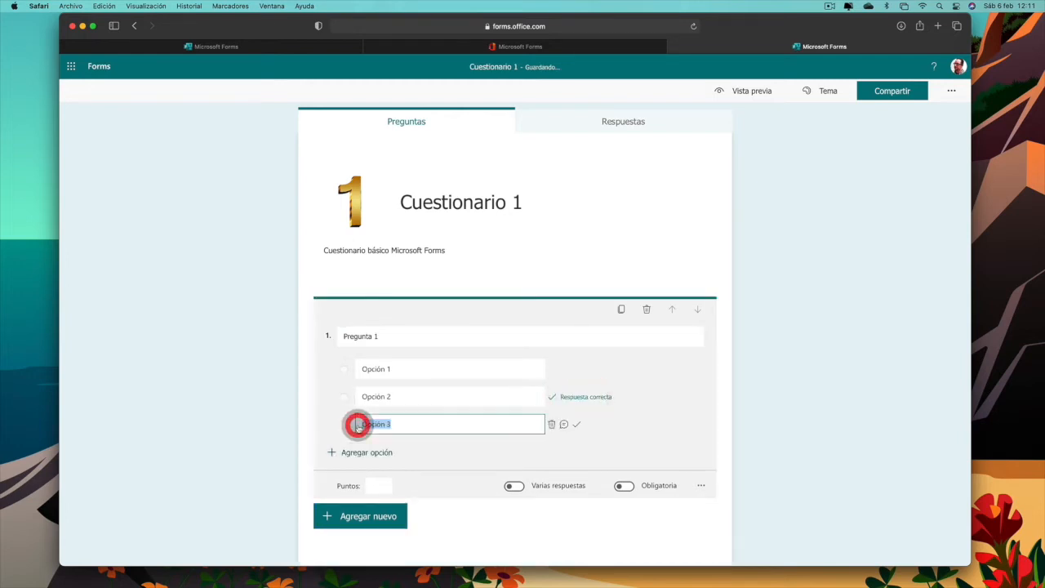
pyautogui.scroll(-1, 422, 429)
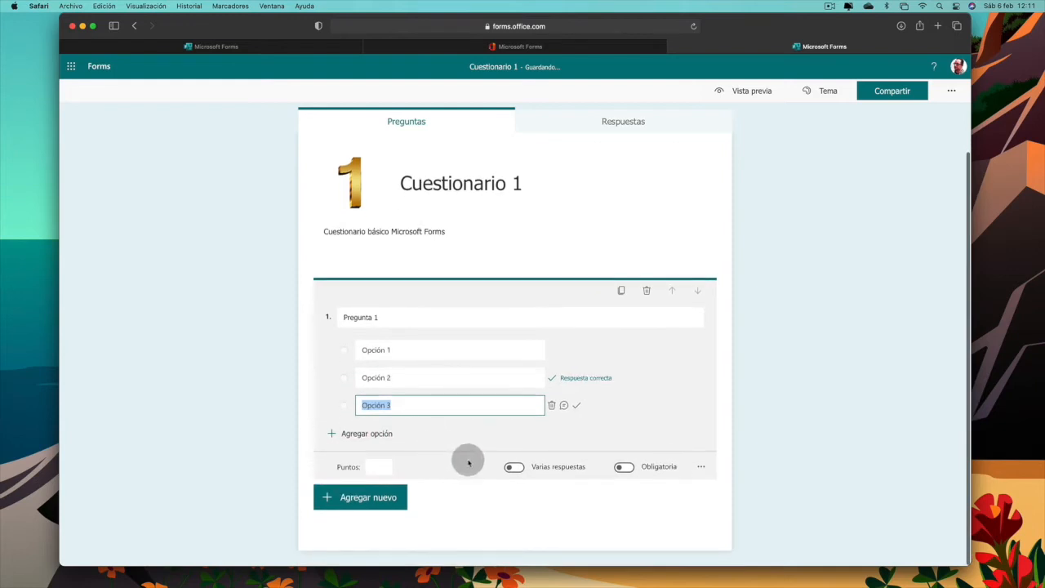
# Allow several answers for Pregunta 1 and mark Opción 3 as correct too.
pyautogui.click(518, 468)
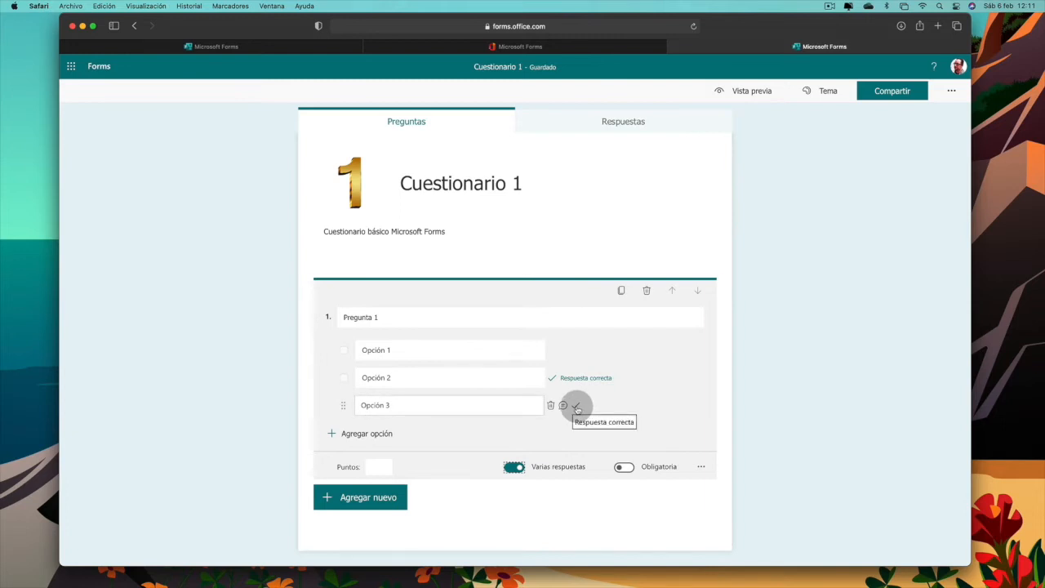
pyautogui.click(577, 406)
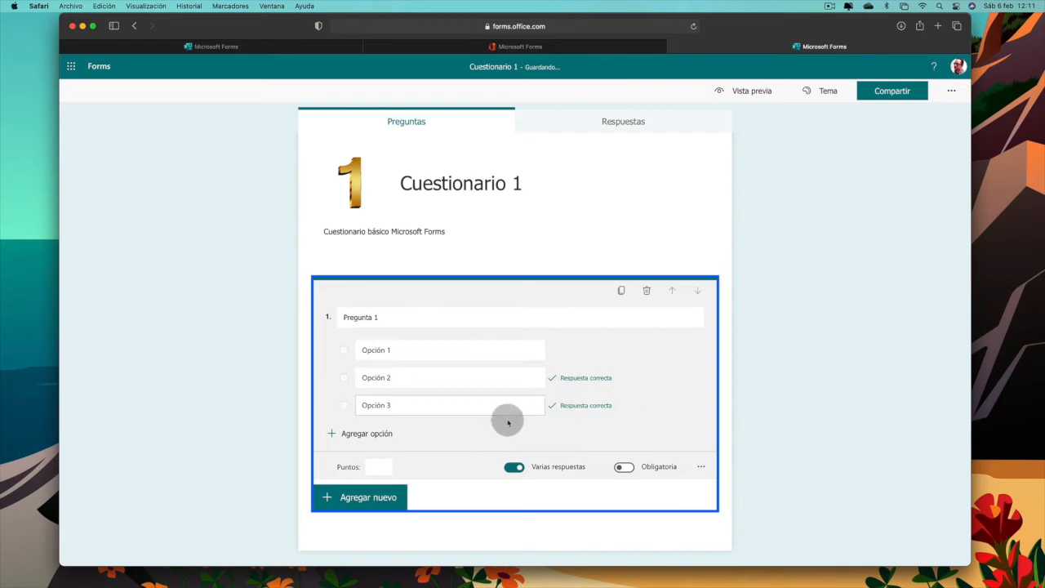
# Set Pregunta 1 to be worth 1 point and make it mandatory (Obligatoria).
pyautogui.click(379, 465)
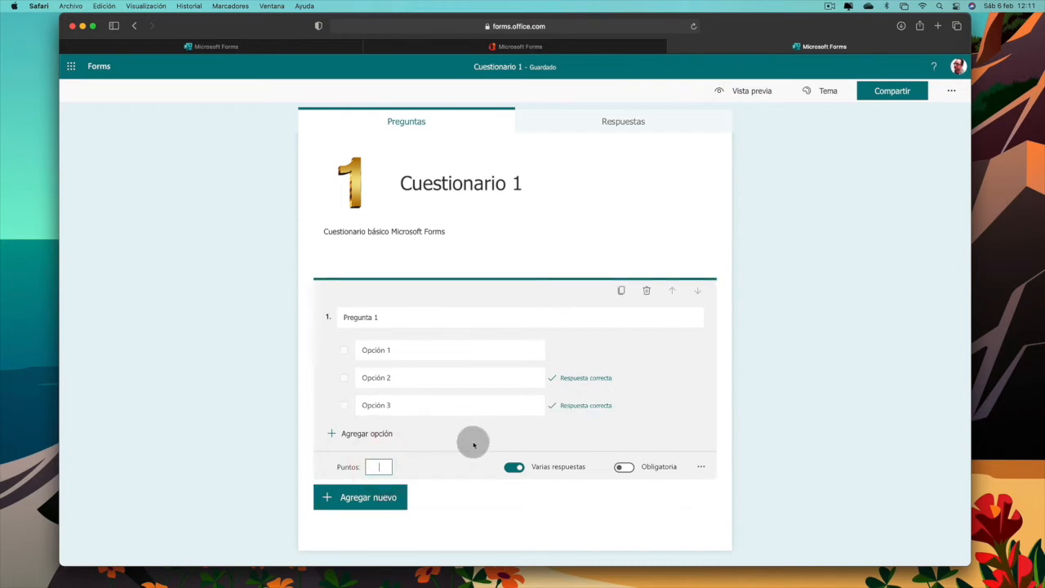
pyautogui.write('1')
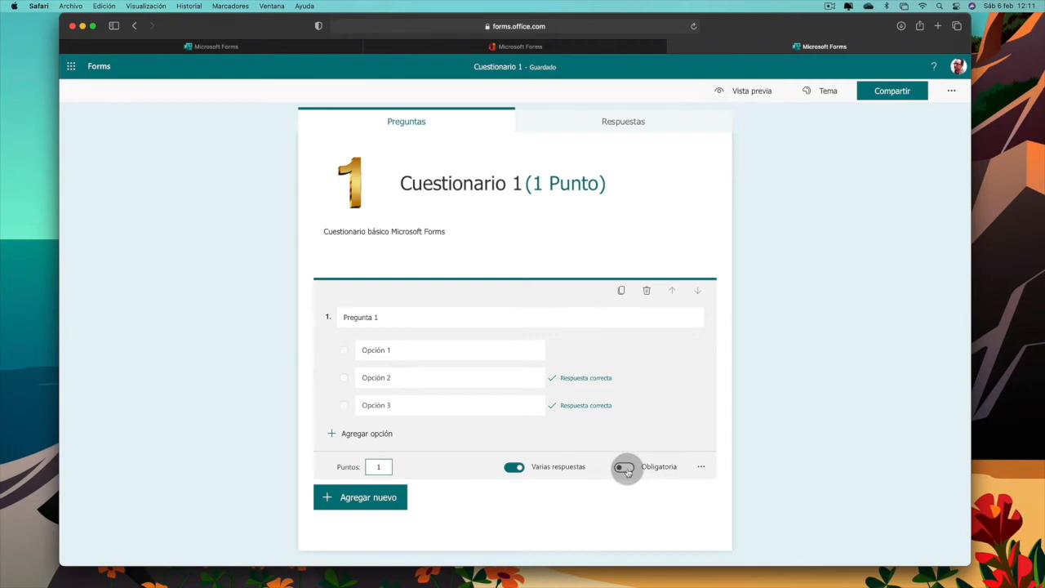
pyautogui.click(625, 469)
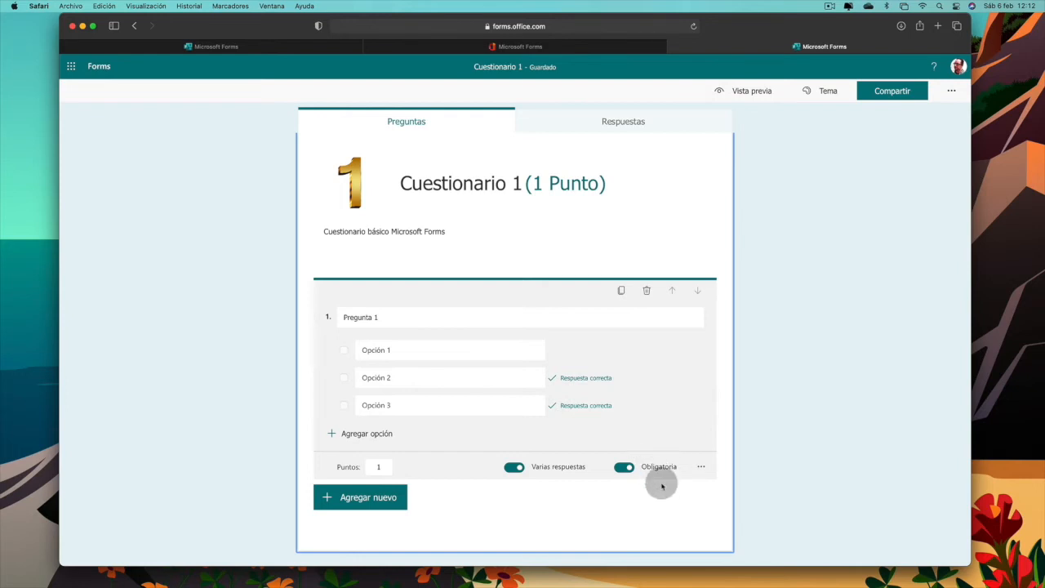
pyautogui.click(701, 466)
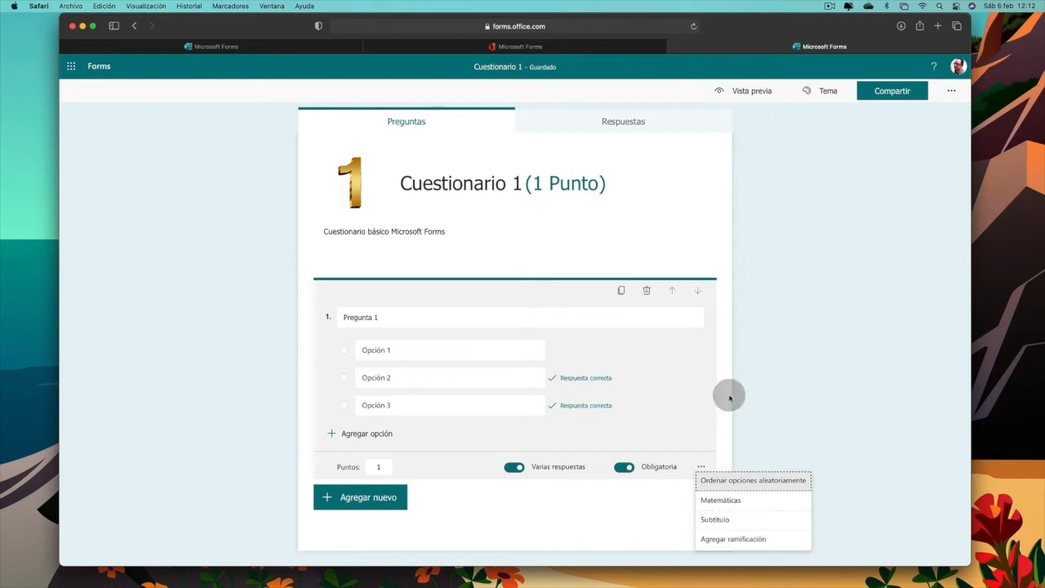
# Add a text question titled "Pregunta 2" below Pregunta 1 and enable its long answer option (Respuesta larga).
pyautogui.click(384, 497)
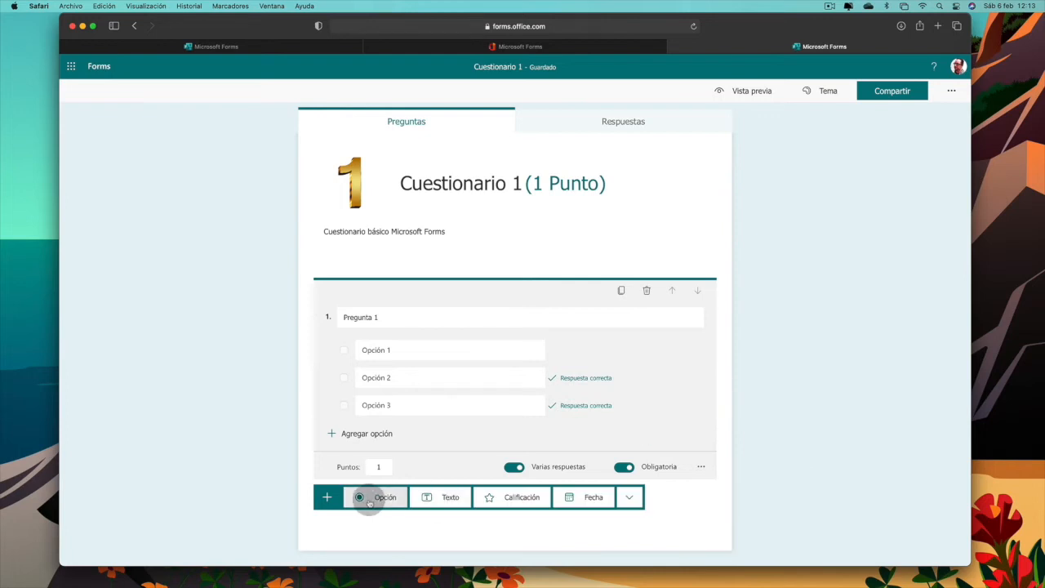
pyautogui.click(447, 499)
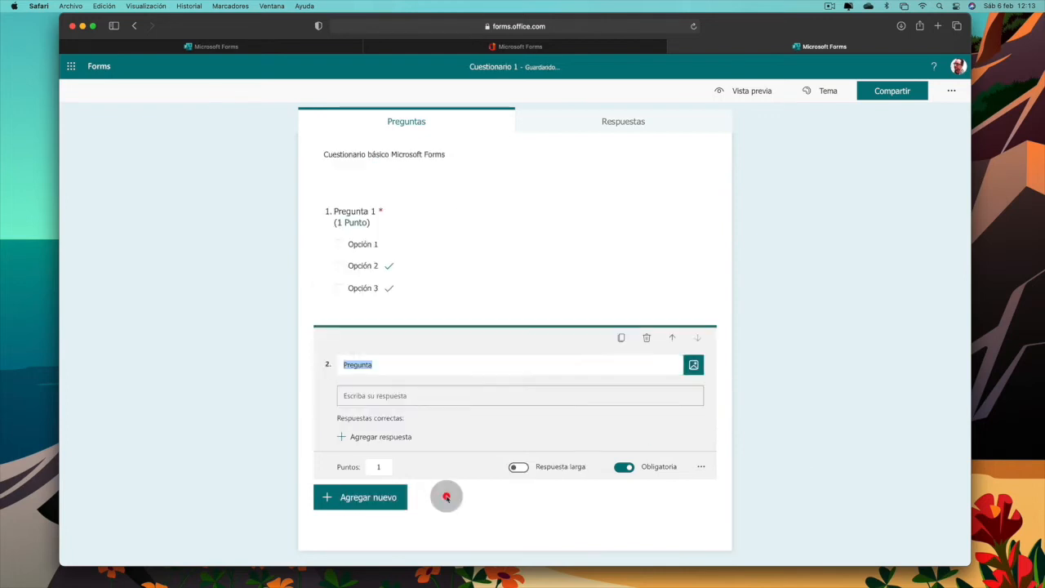
pyautogui.click(381, 367)
pyautogui.write('2')
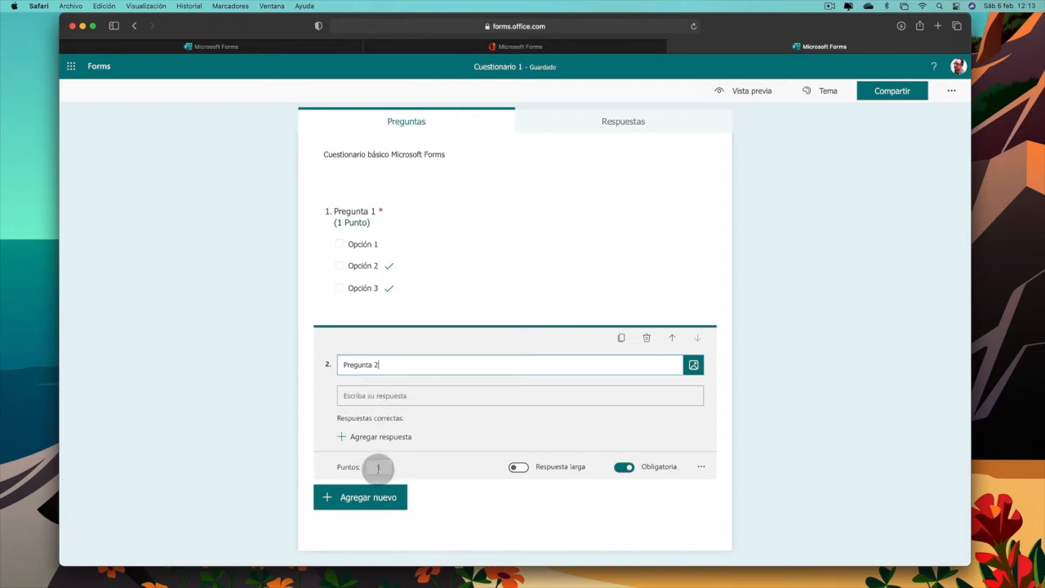
pyautogui.click(520, 468)
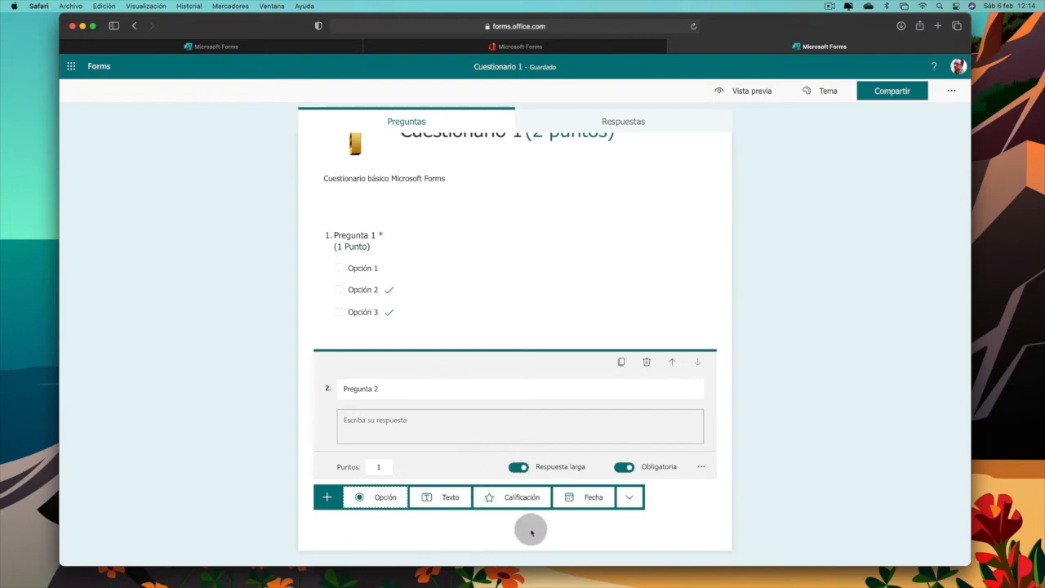
# Add a rating question (Calificación) titled "Pregunta 3" with 5 levels, the Estrella symbol and 1 point.
pyautogui.click(506, 497)
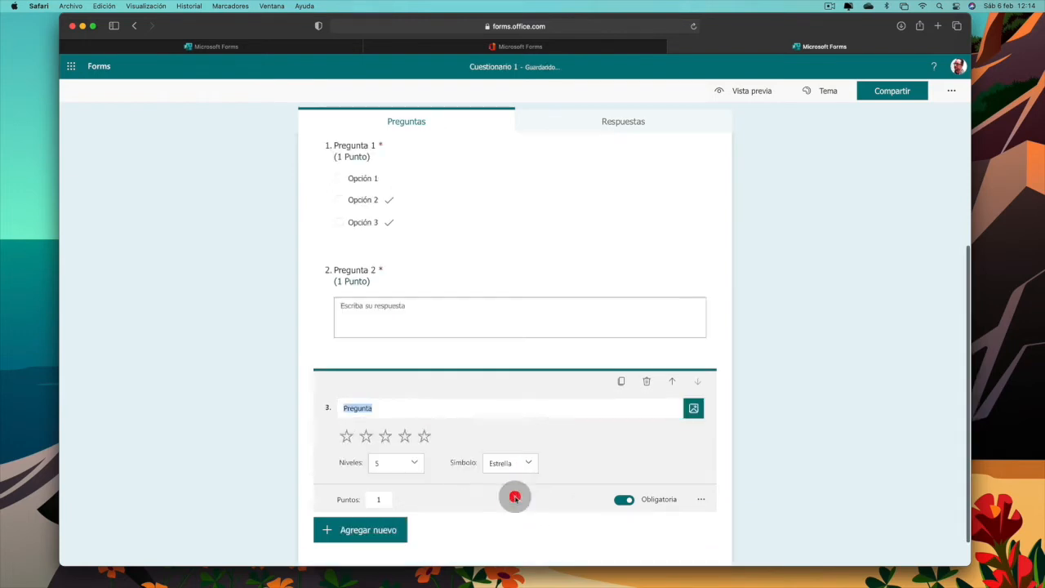
pyautogui.click(400, 407)
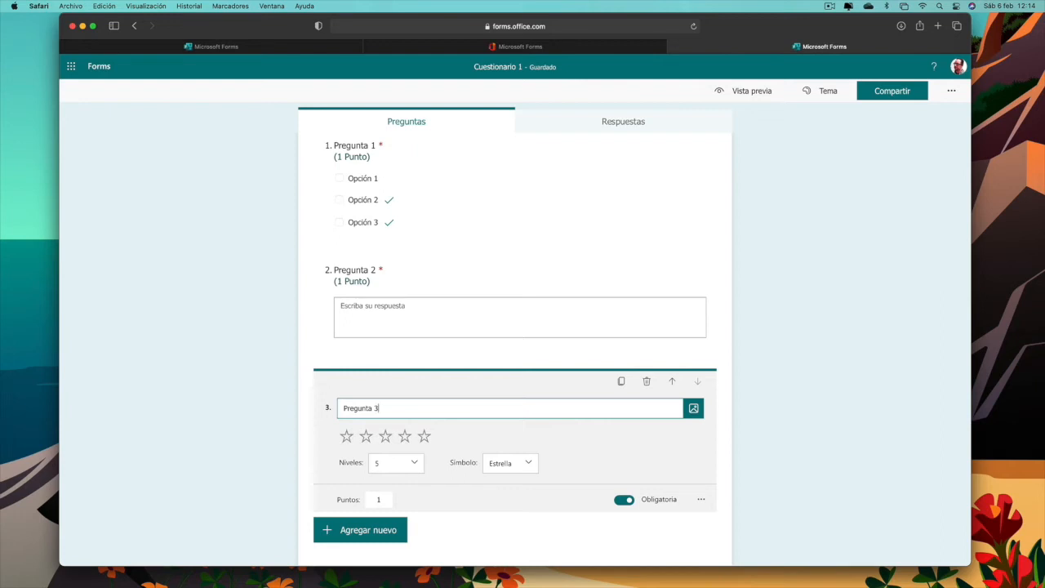
pyautogui.click(415, 463)
pyautogui.scroll(-3, 401, 506)
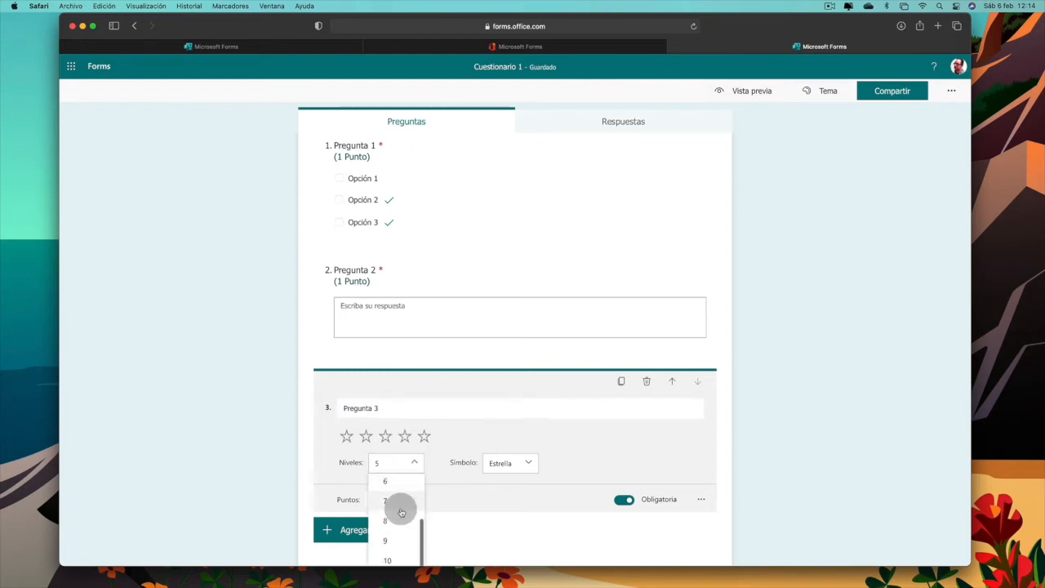
pyautogui.click(530, 467)
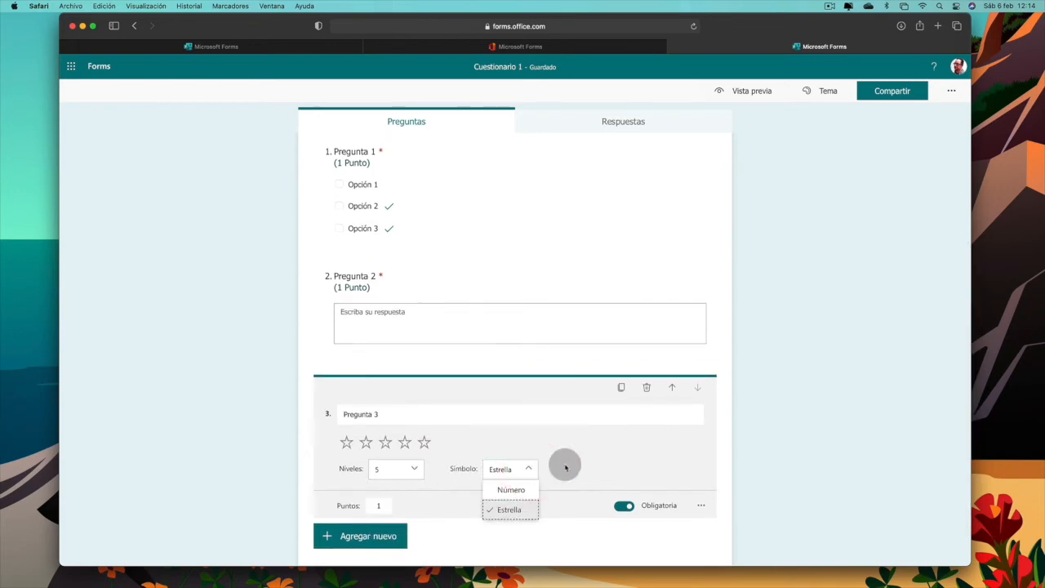
pyautogui.click(565, 467)
pyautogui.click(381, 505)
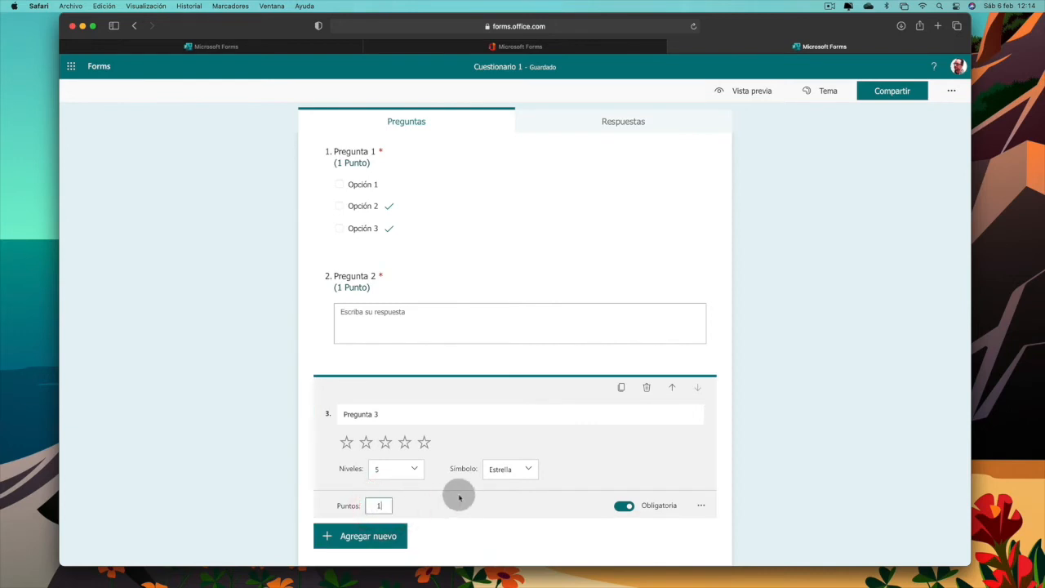
# Add a date question (Fecha) titled "Pregunta 4" below Pregunta 3.
pyautogui.click(375, 535)
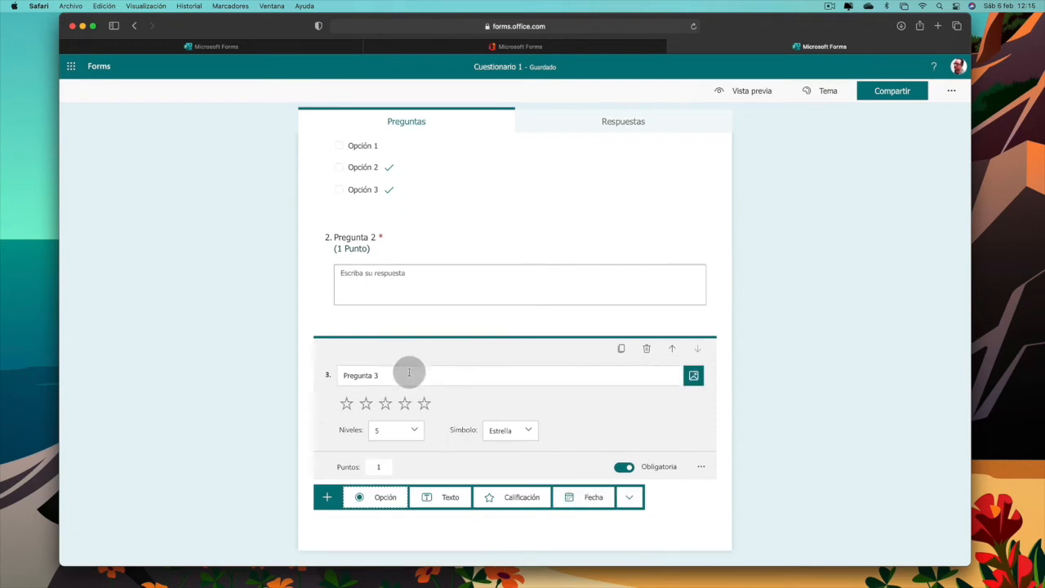
pyautogui.click(585, 496)
pyautogui.click(391, 448)
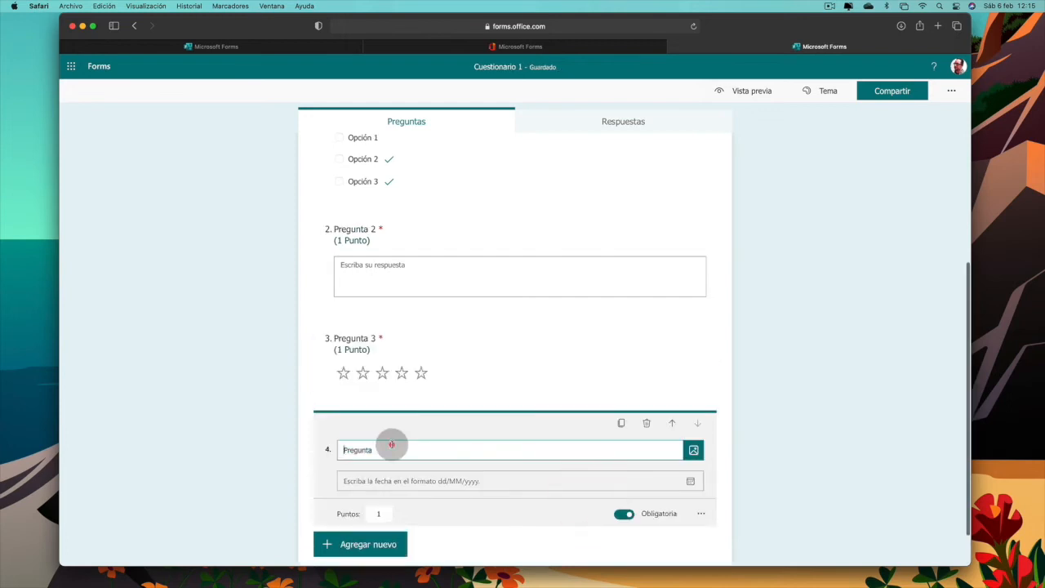
pyautogui.write('4')
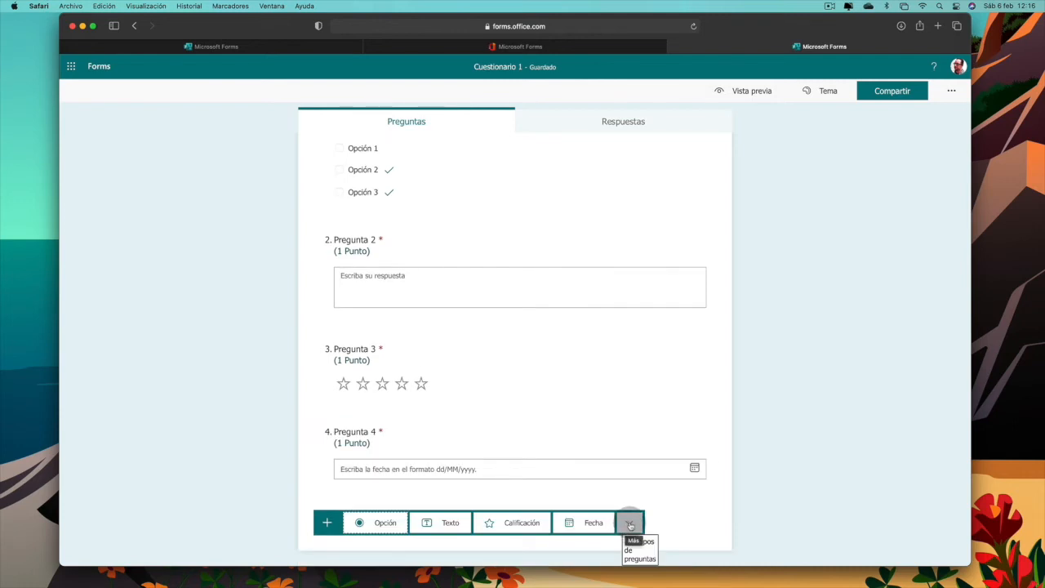
# Add a ranking question (Clasificación) titled "Pregunta 5" below Pregunta 4.
pyautogui.click(629, 525)
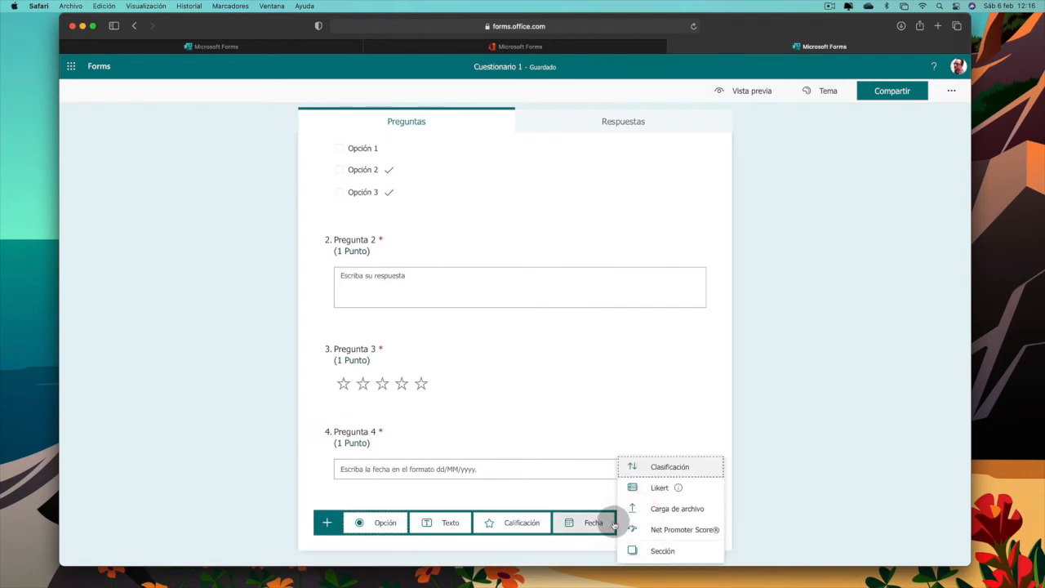
pyautogui.click(653, 467)
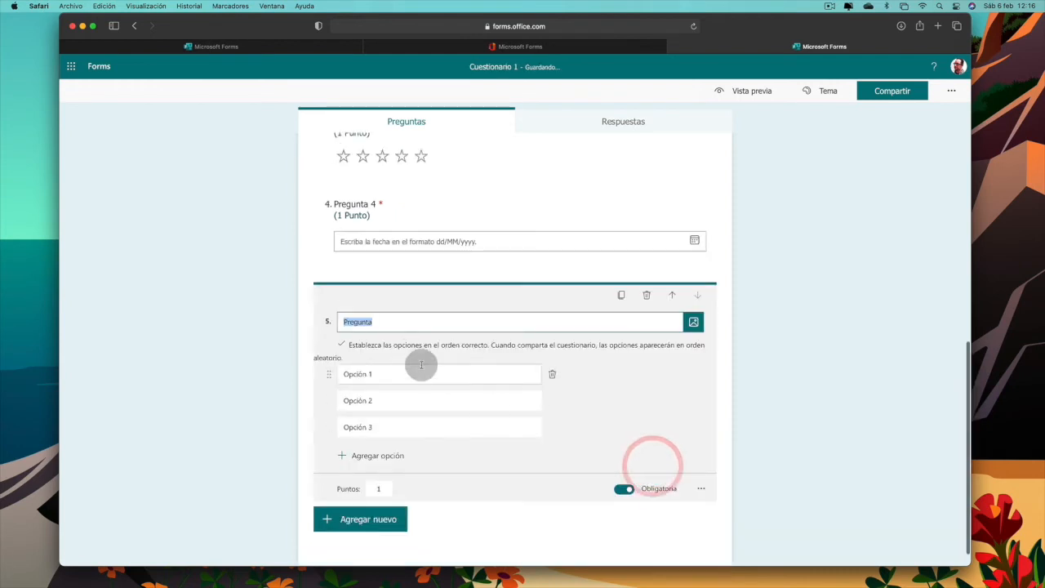
pyautogui.click(394, 322)
pyautogui.write('5')
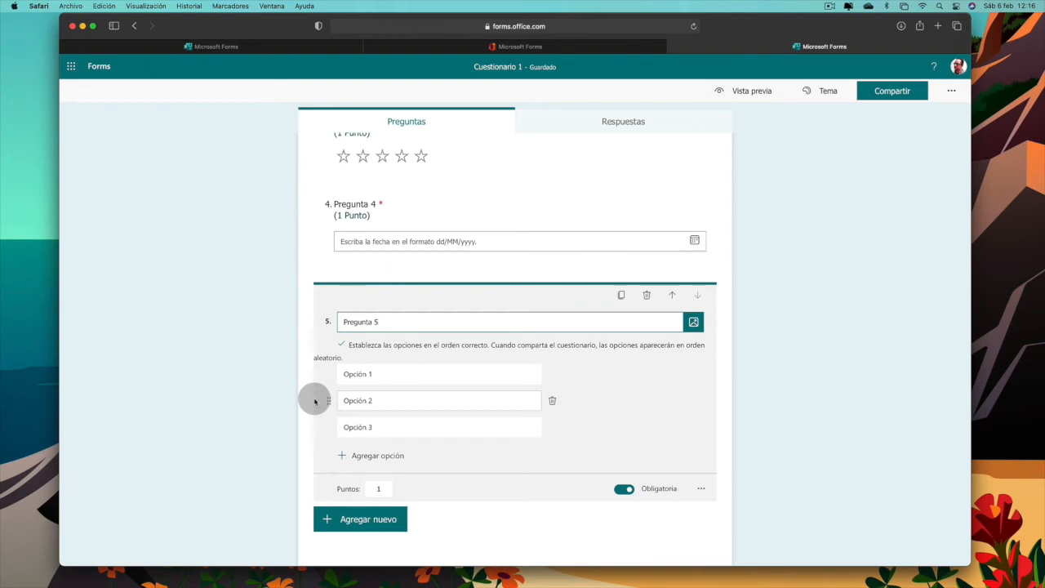
# Add a Likert question below Pregunta 5.
pyautogui.click(360, 519)
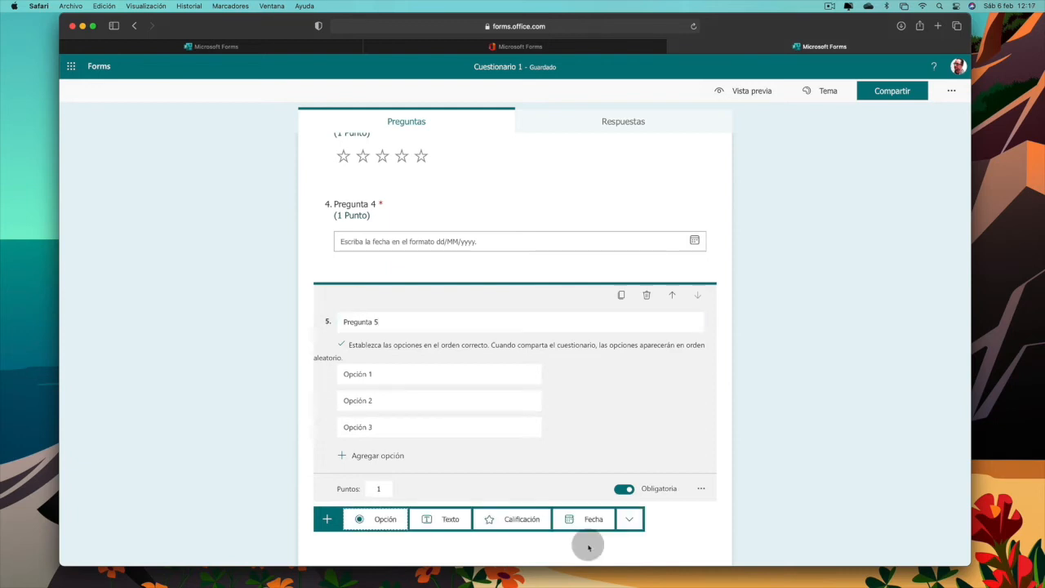
pyautogui.click(629, 520)
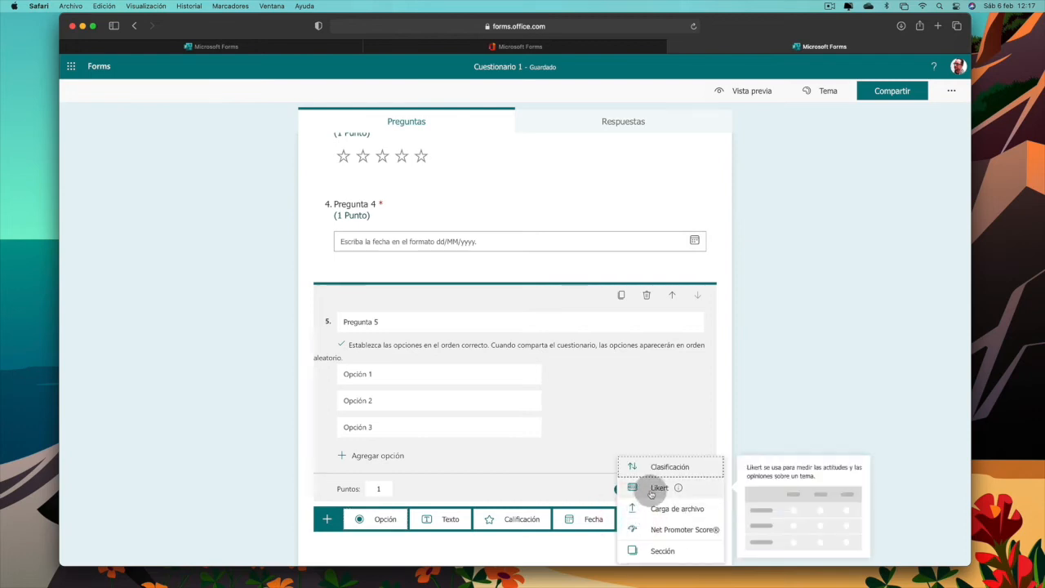
pyautogui.click(653, 490)
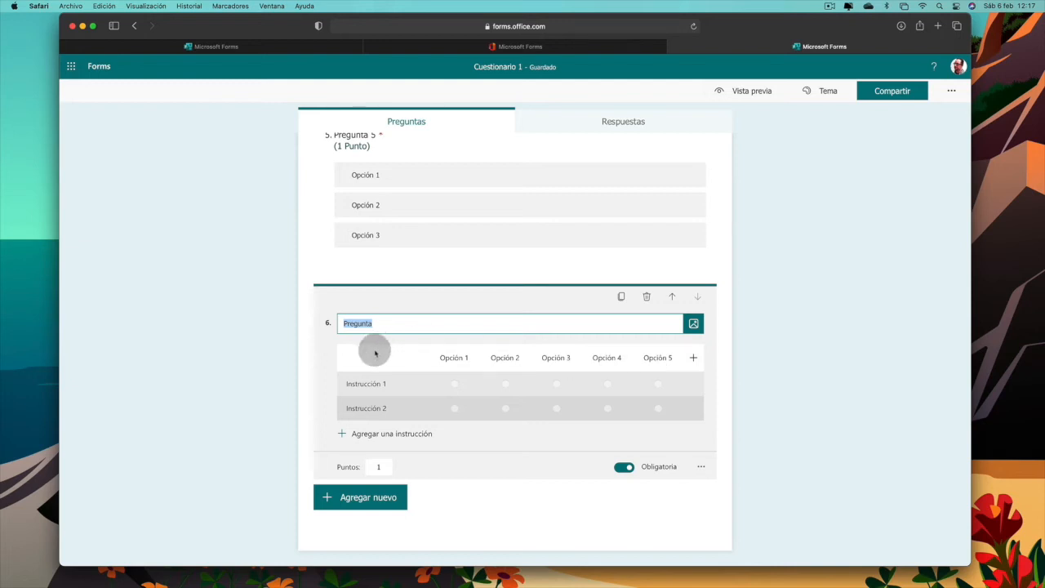
# Add a third statement row to the Likert question and remove its surplus option columns.
pyautogui.click(369, 434)
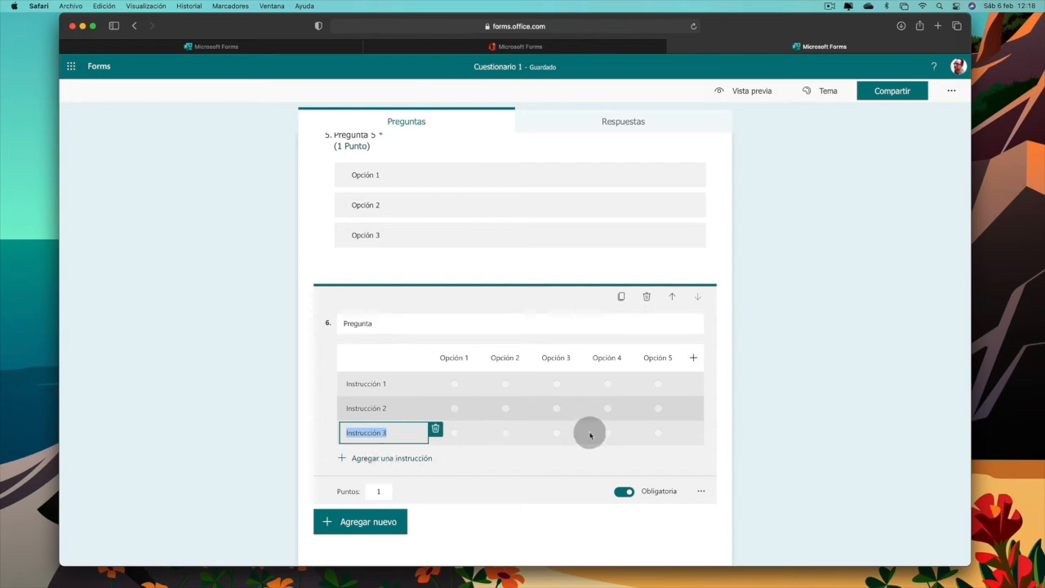
pyautogui.click(693, 359)
pyautogui.click(690, 356)
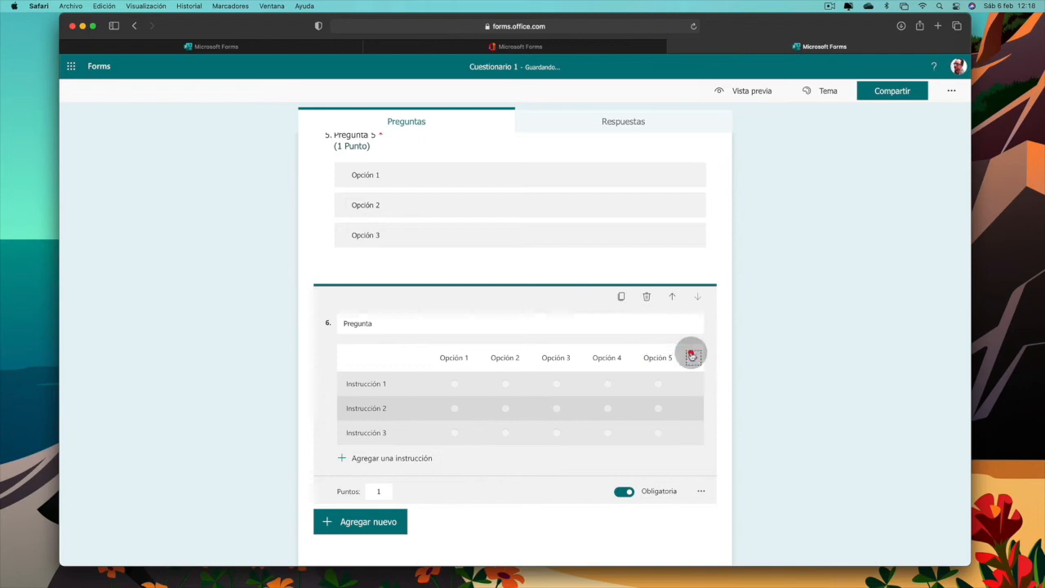
pyautogui.click(663, 356)
pyautogui.click(691, 352)
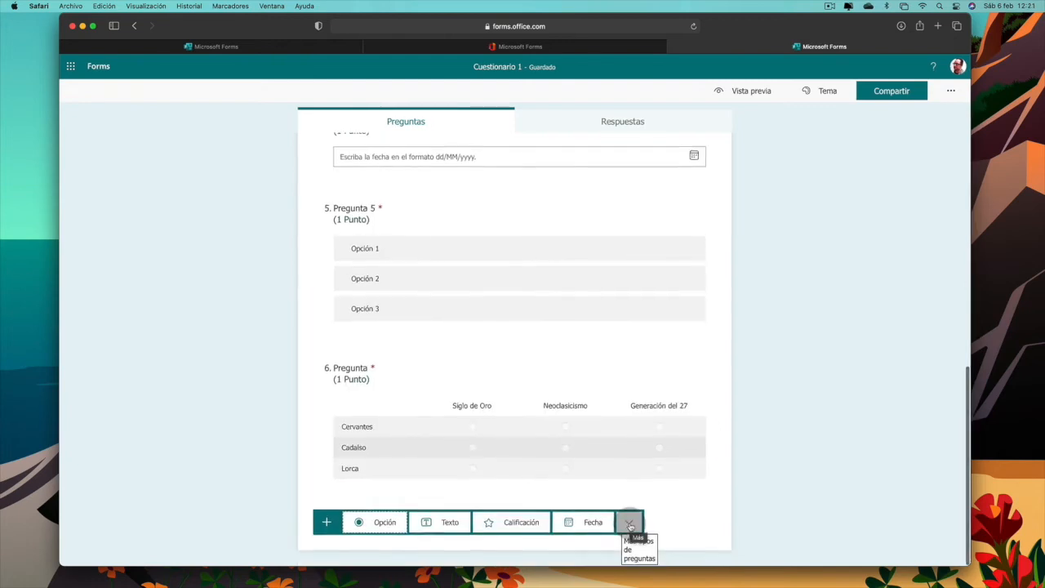
# Add a file upload question (Carga de archivo) titled "Pregunta 7" with a limit of 1 file.
pyautogui.click(629, 524)
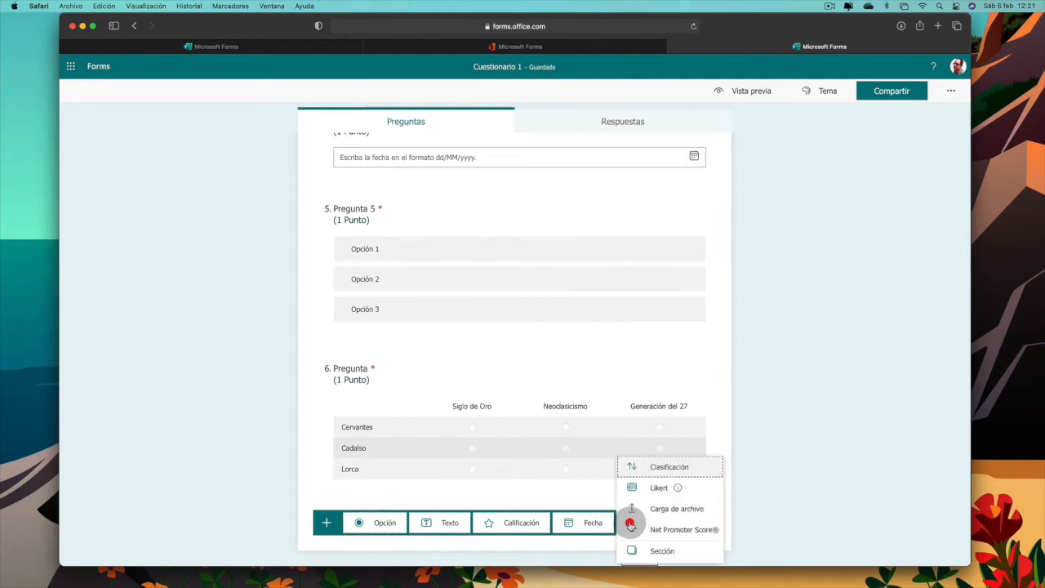
pyautogui.click(680, 509)
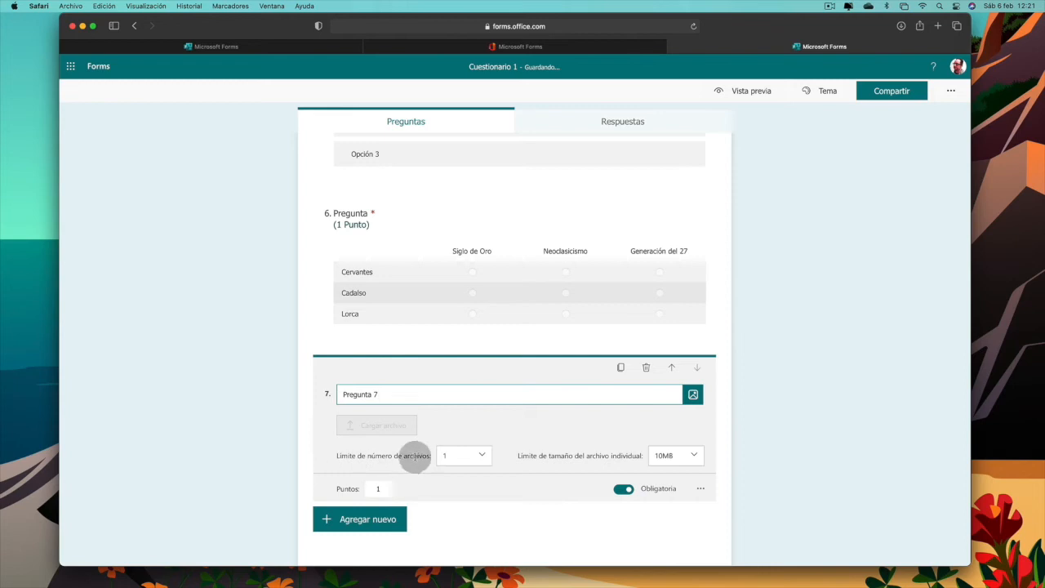
pyautogui.click(482, 458)
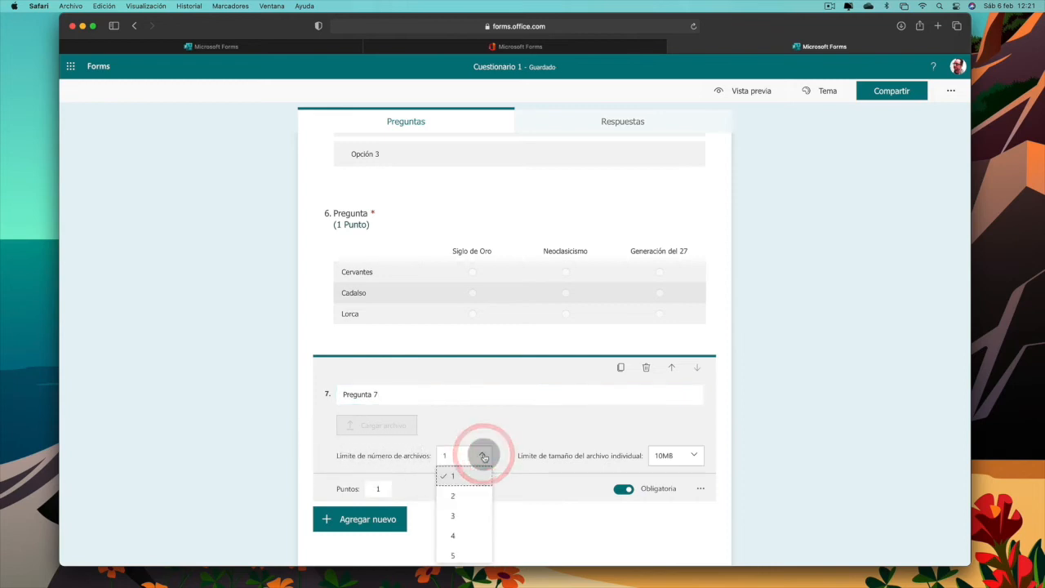
pyautogui.click(482, 456)
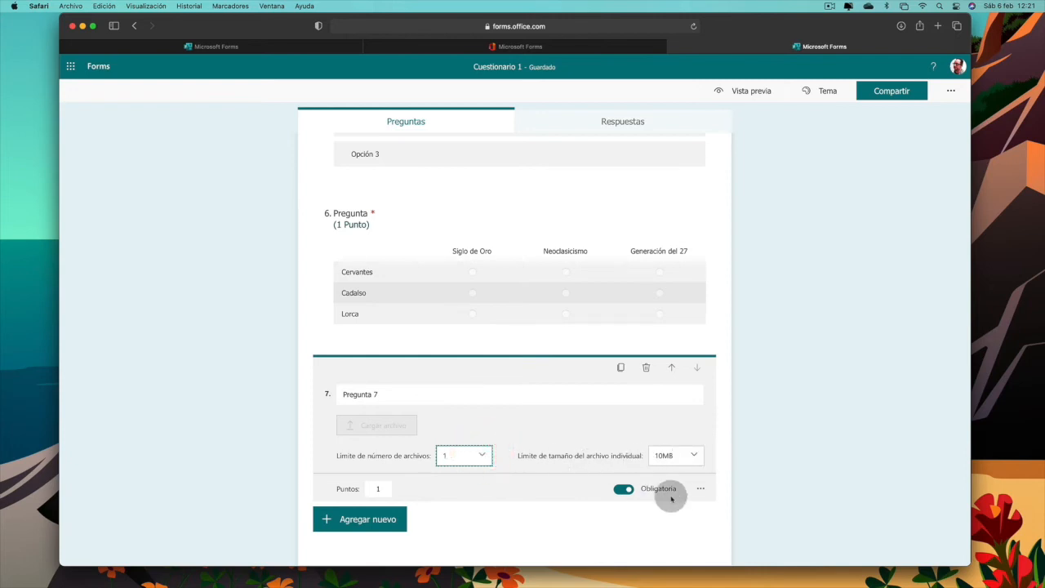
# Restrict the file type accepted by Pregunta 7 to Word and finish editing the question.
pyautogui.click(702, 489)
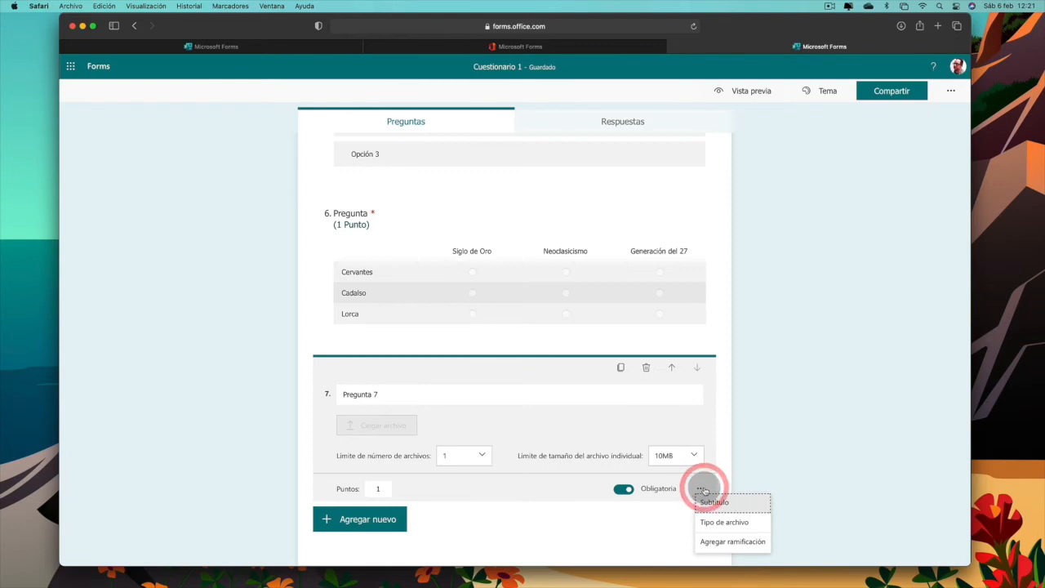
pyautogui.click(715, 524)
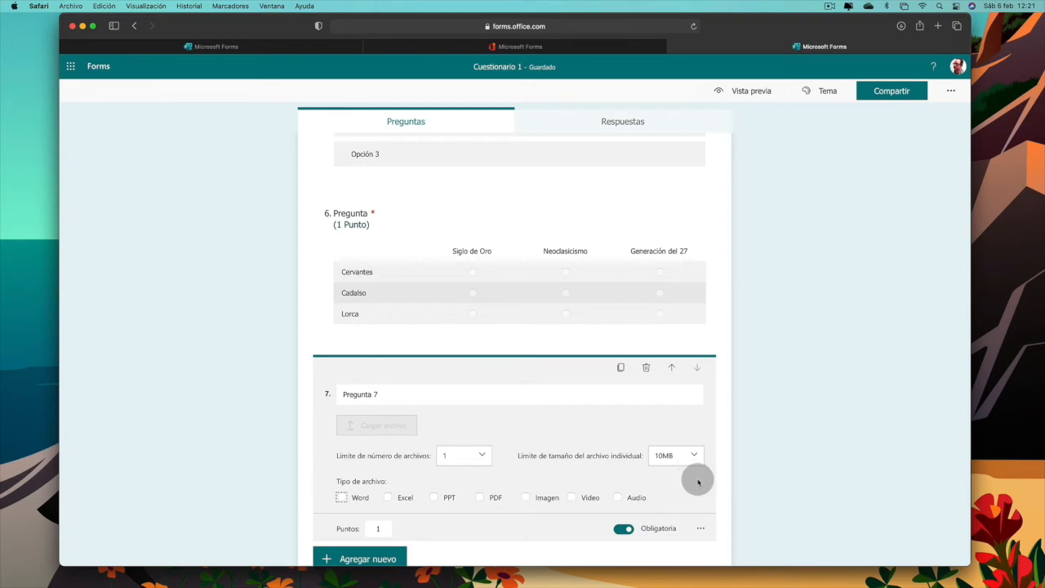
pyautogui.click(728, 264)
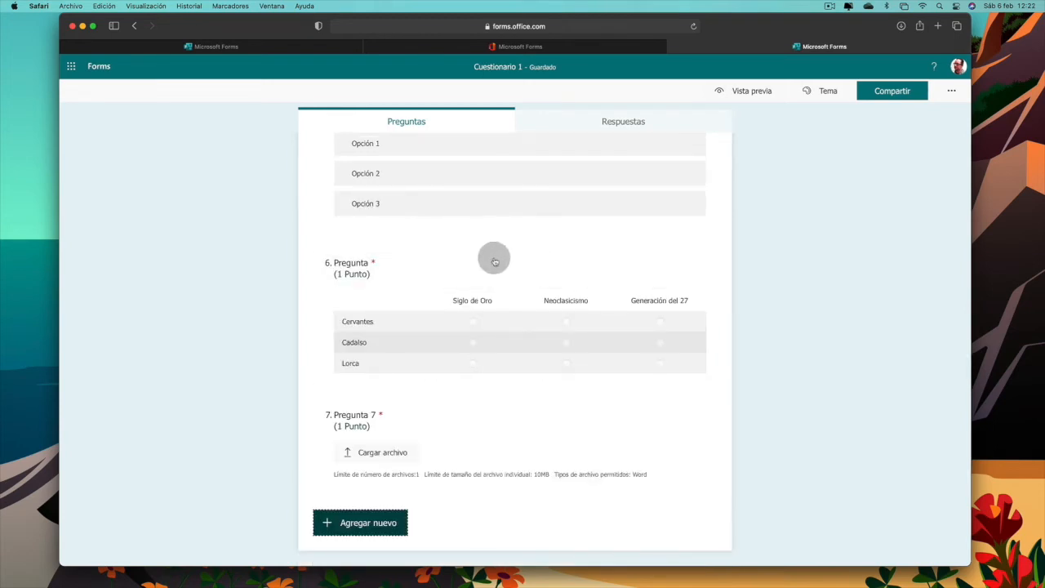
# Add a Net Promoter Score question below Pregunta 7, keeping its default wording.
pyautogui.click(367, 523)
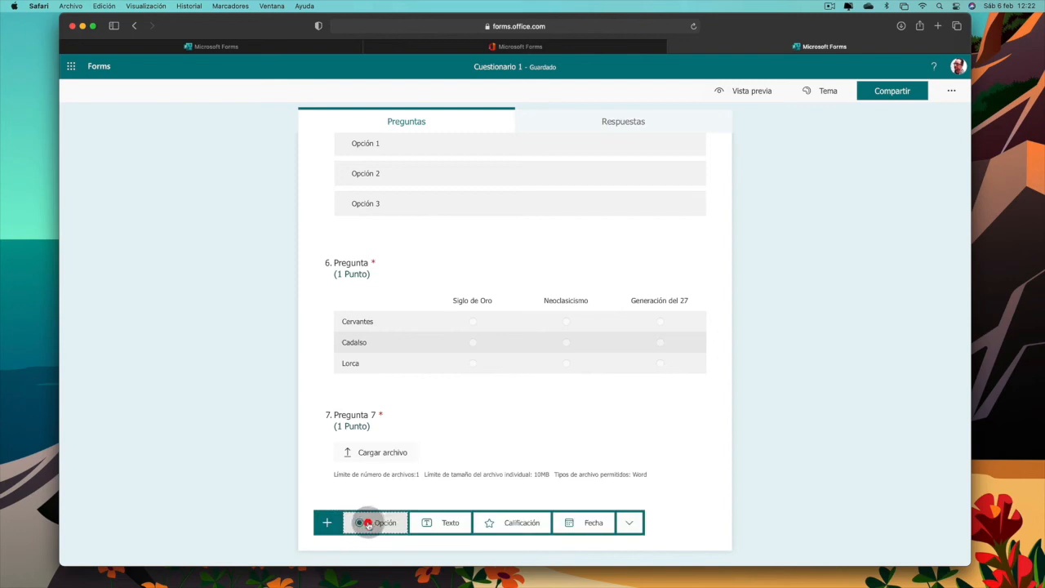
pyautogui.click(636, 514)
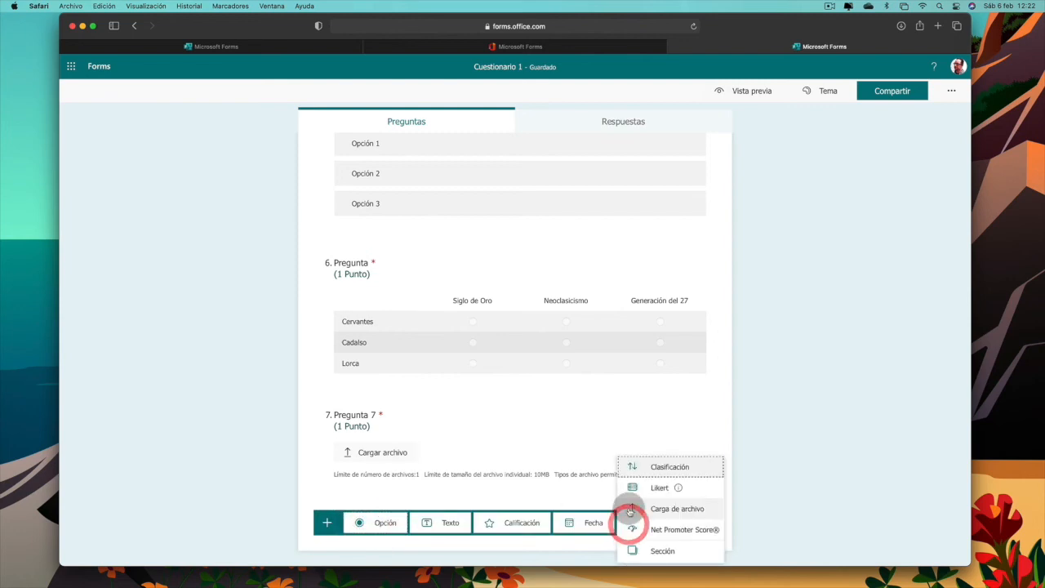
pyautogui.click(669, 528)
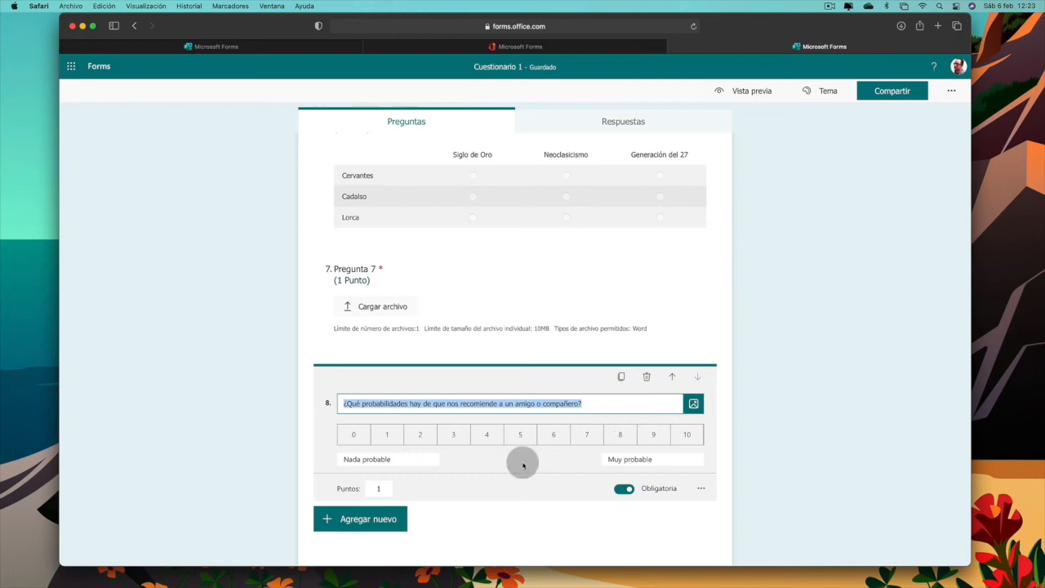
# Add a section after question 8, titled "Sección 2" and with the description "Tema 2".
pyautogui.click(380, 519)
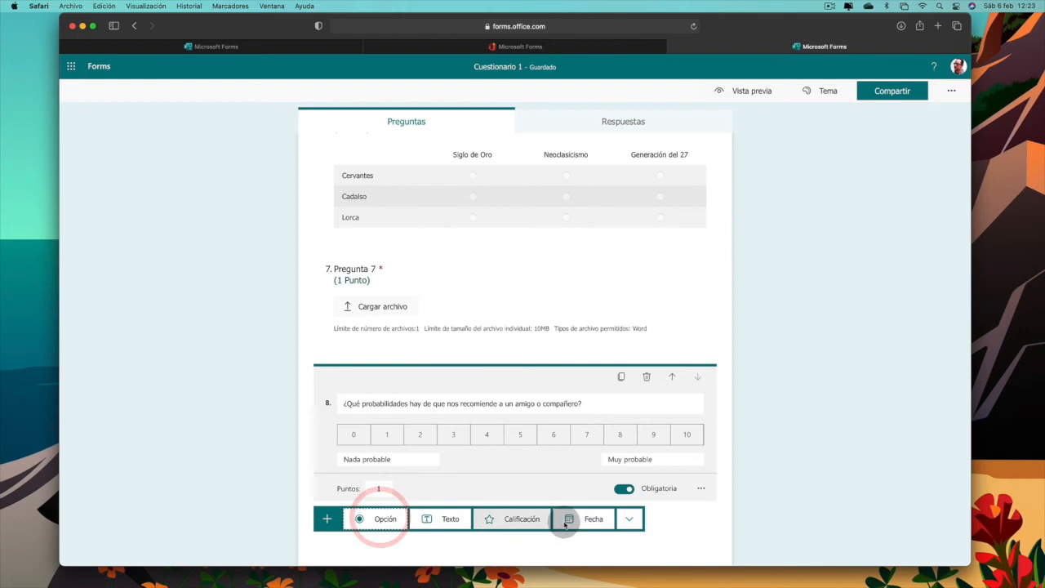
pyautogui.click(630, 519)
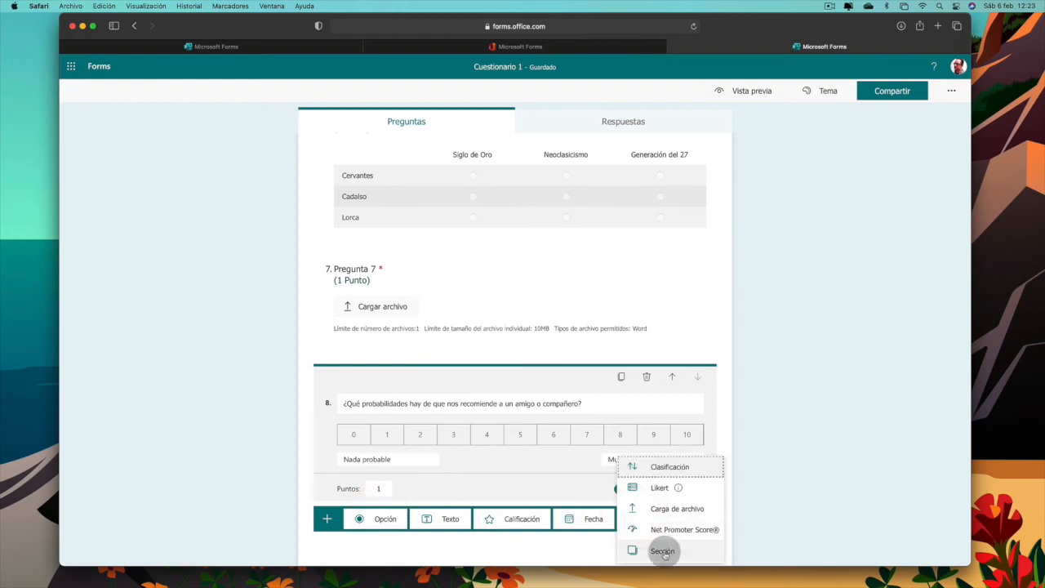
pyautogui.scroll(-1, 663, 553)
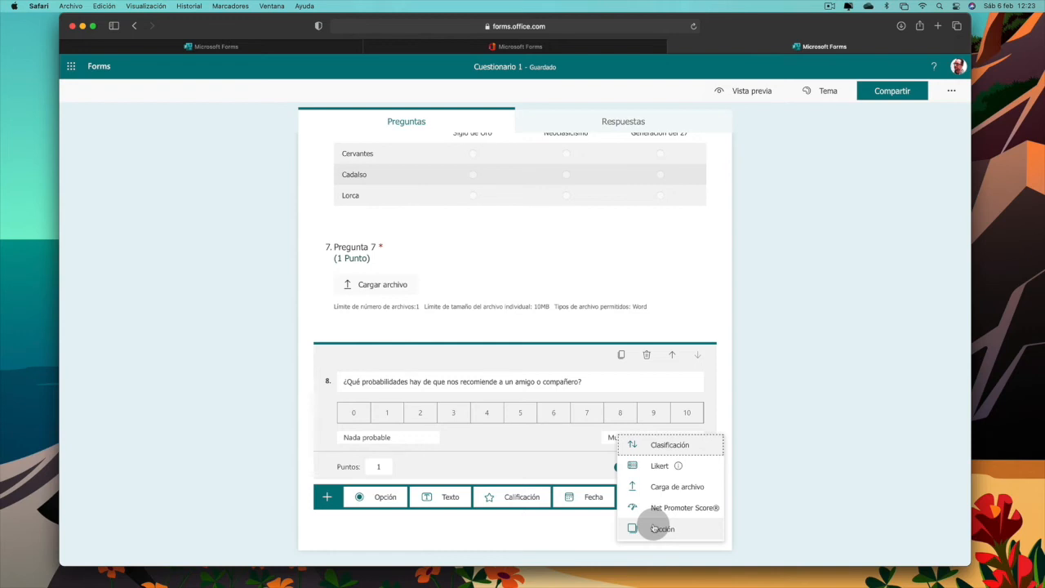
pyautogui.click(656, 529)
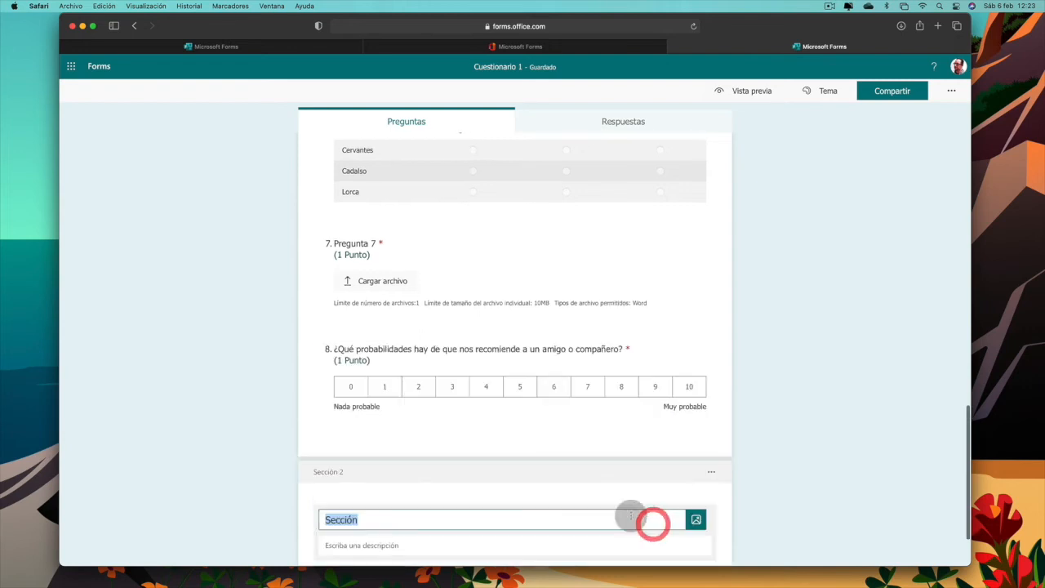
pyautogui.click(390, 439)
pyautogui.write('2')
pyautogui.click(346, 465)
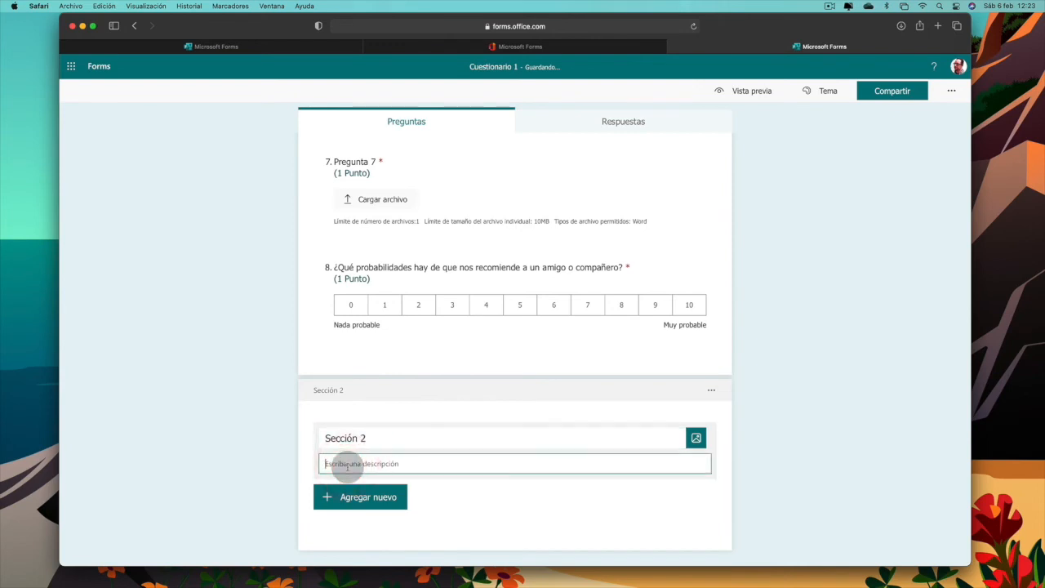
pyautogui.write('Tema 2')
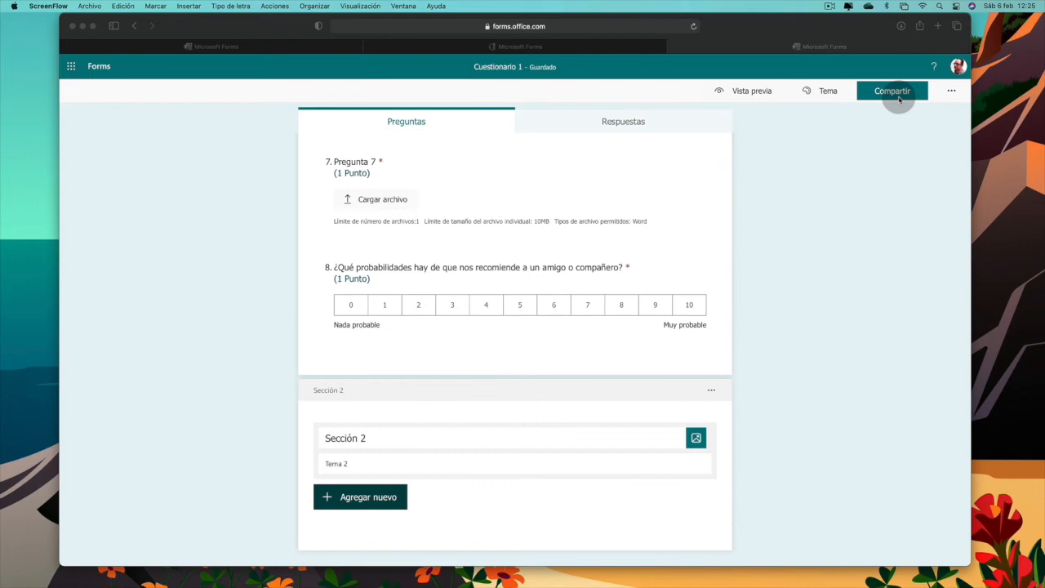
# Preview the quiz in the PC view and look through its questions from beginning to end.
pyautogui.click(745, 91)
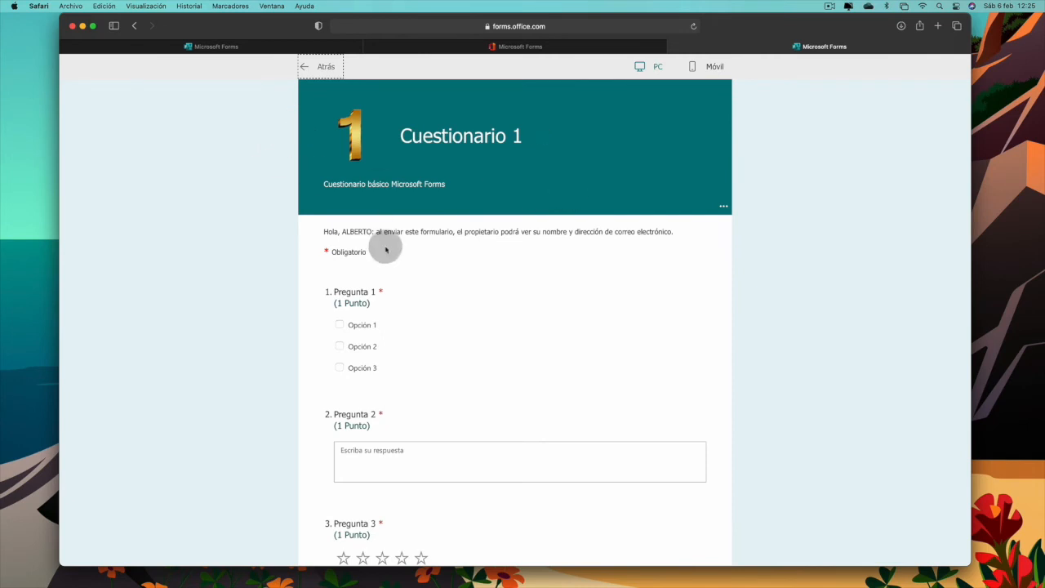
pyautogui.scroll(-2, 453, 320)
pyautogui.scroll(-5, 453, 318)
pyautogui.scroll(6, 452, 316)
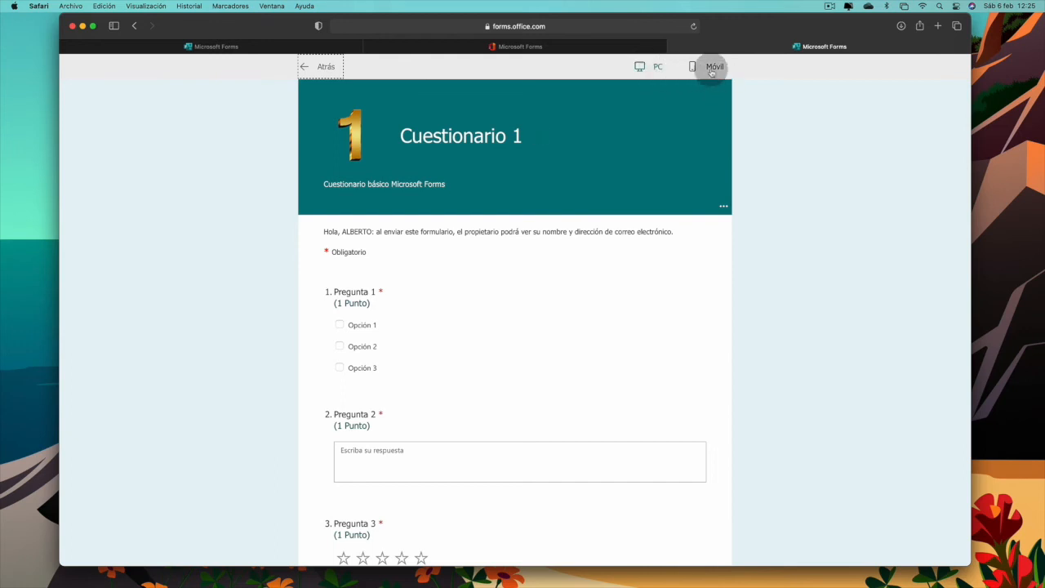
# Apply the illustrated city street theme with the orange and white van to the quiz and check it in the preview.
pyautogui.click(325, 69)
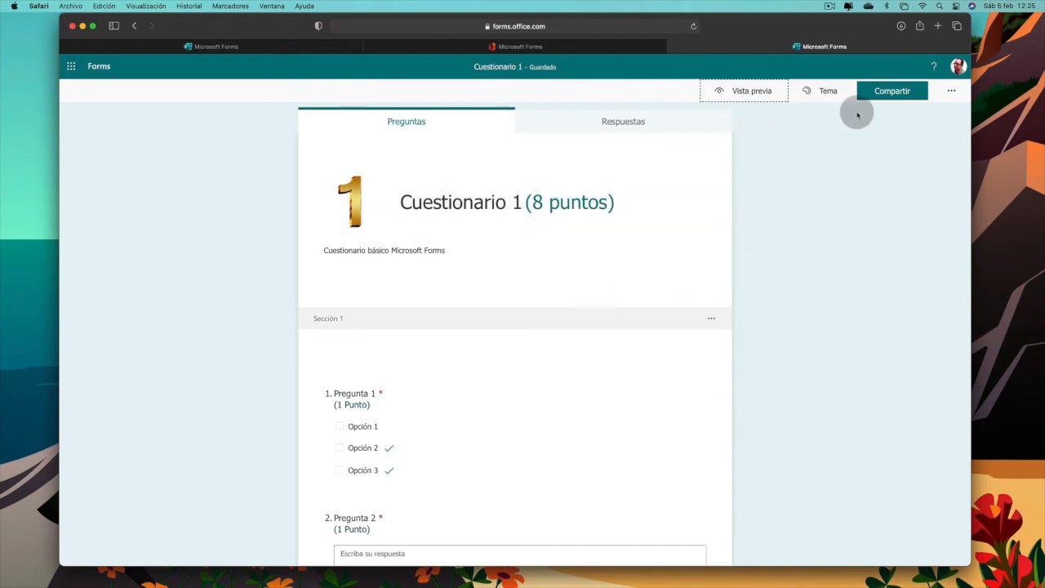
pyautogui.click(812, 91)
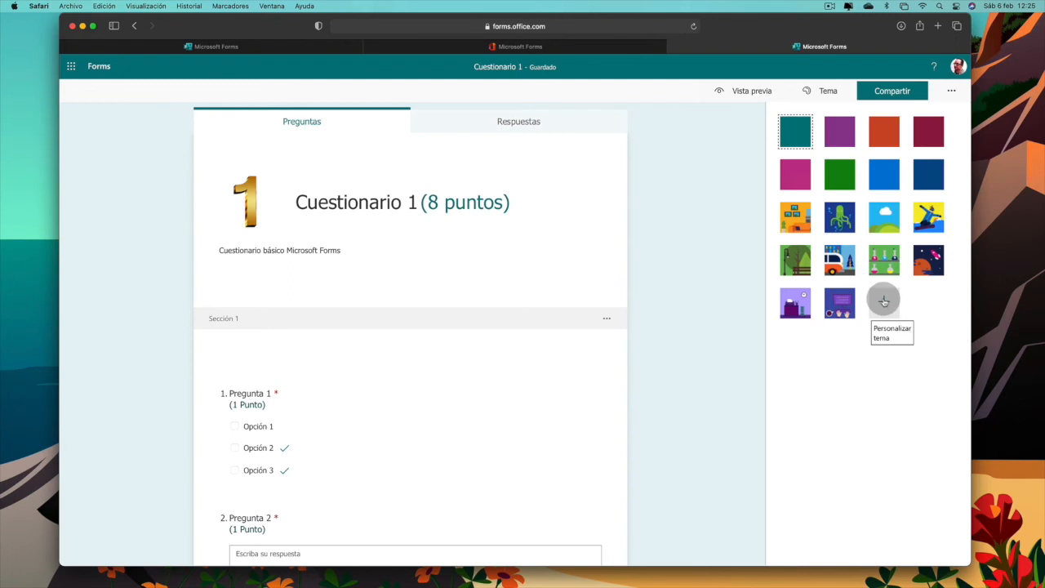
pyautogui.click(839, 260)
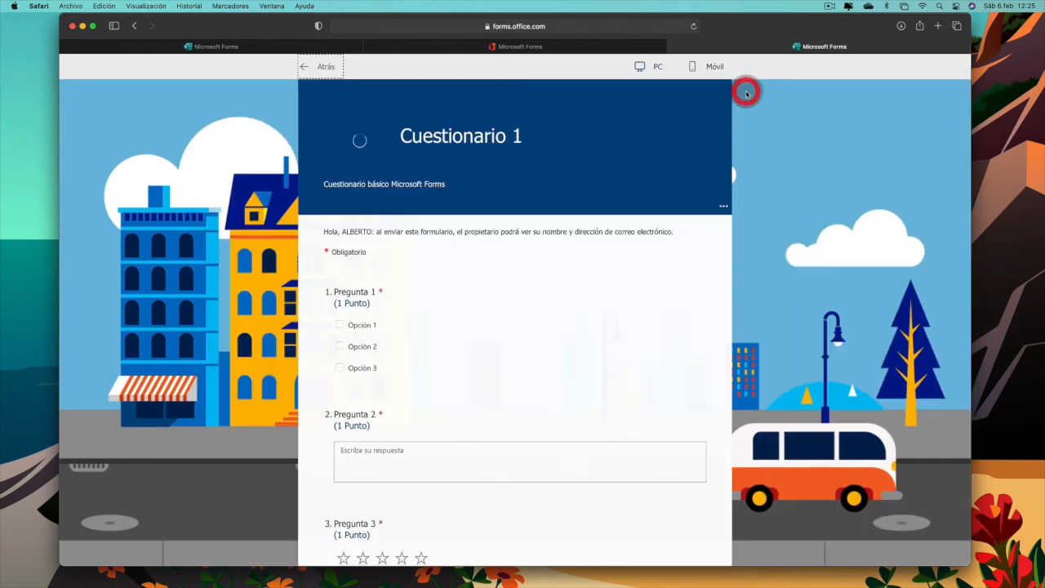
pyautogui.click(745, 92)
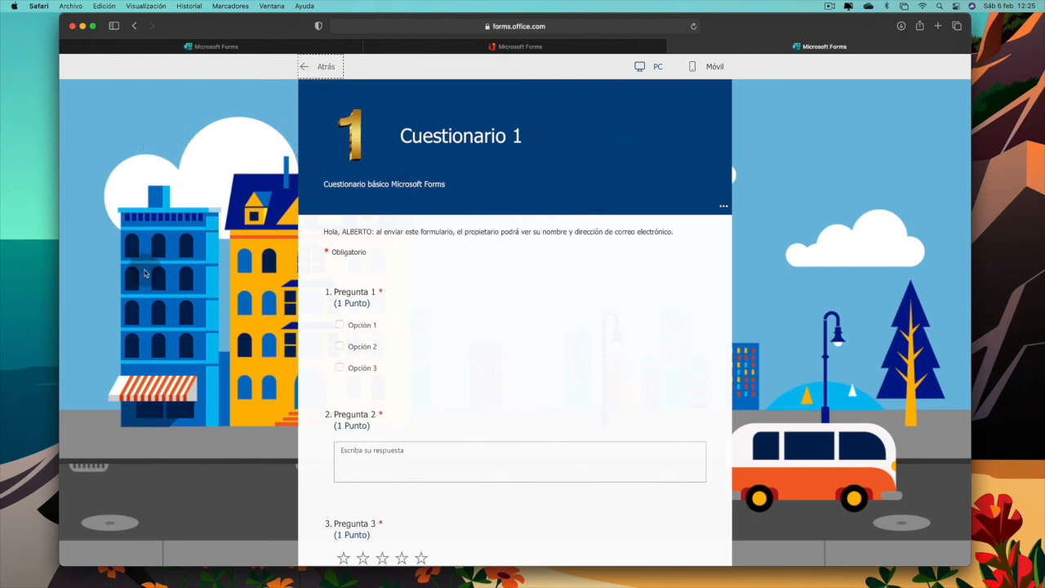
pyautogui.click(304, 66)
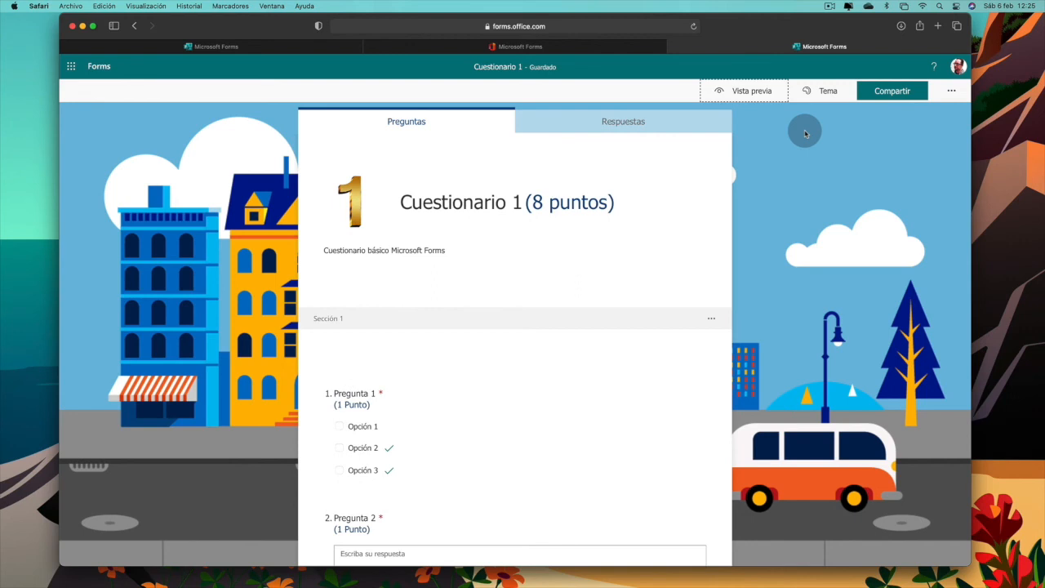
# Open the quiz's sharing options and try limiting responses to specific people in the organization.
pyautogui.click(893, 91)
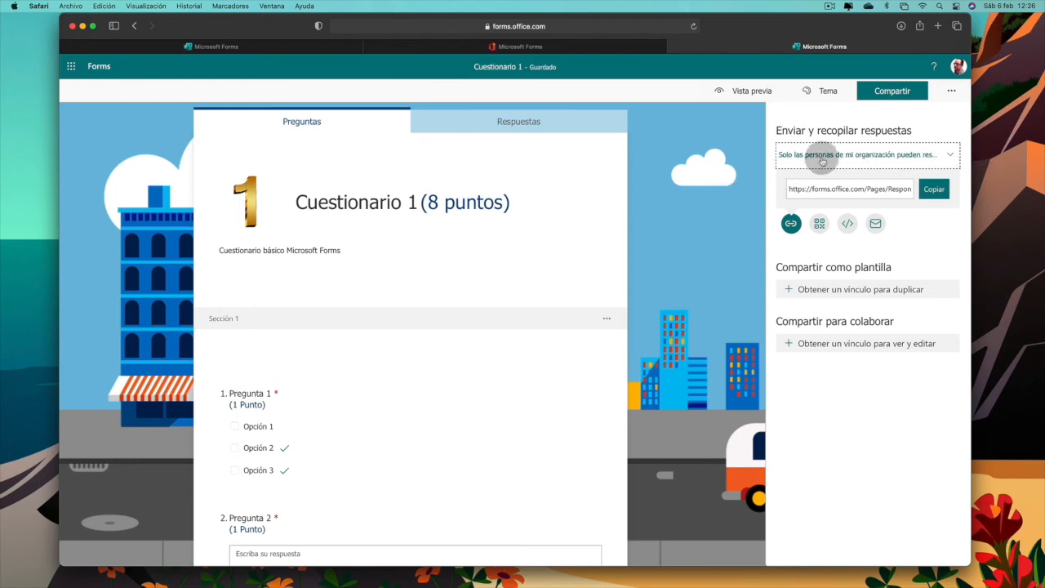
pyautogui.click(950, 156)
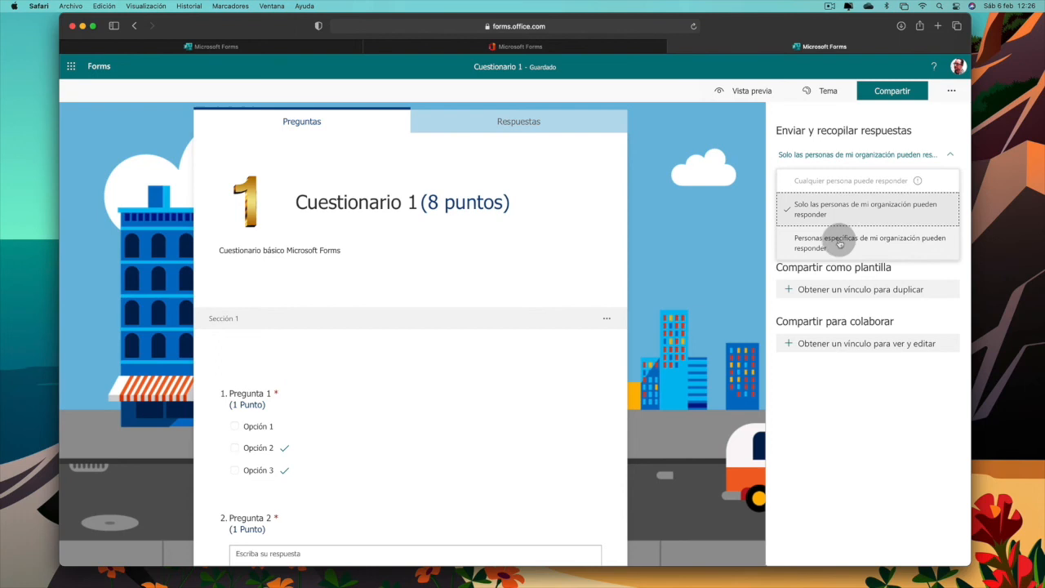
pyautogui.click(838, 244)
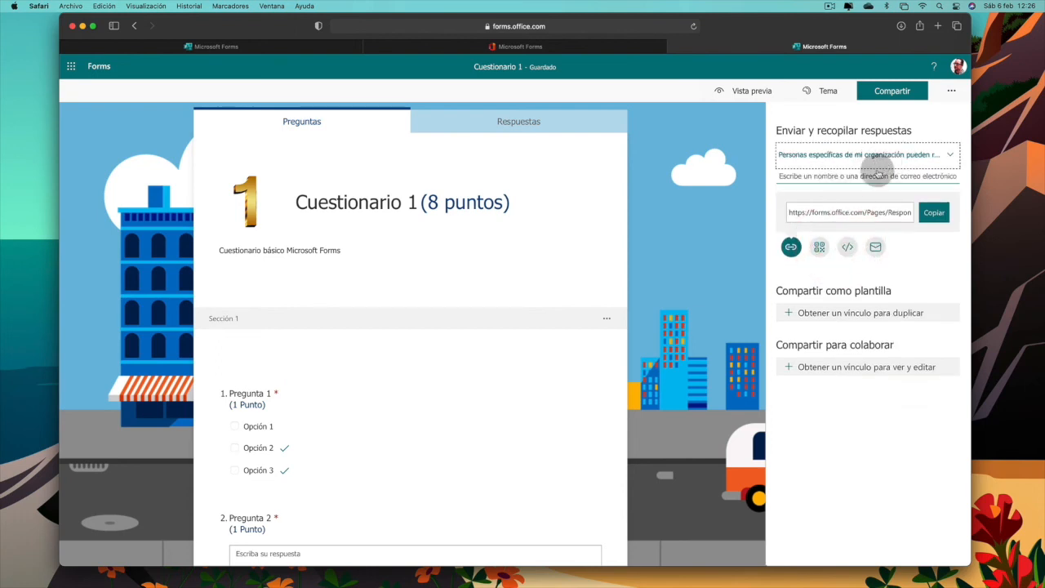
pyautogui.click(823, 178)
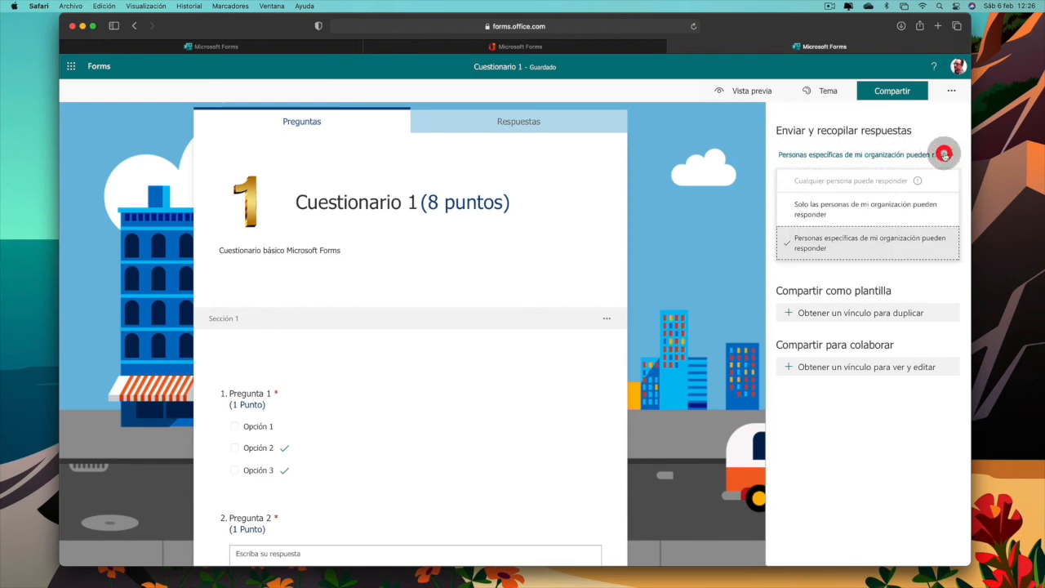
pyautogui.click(835, 205)
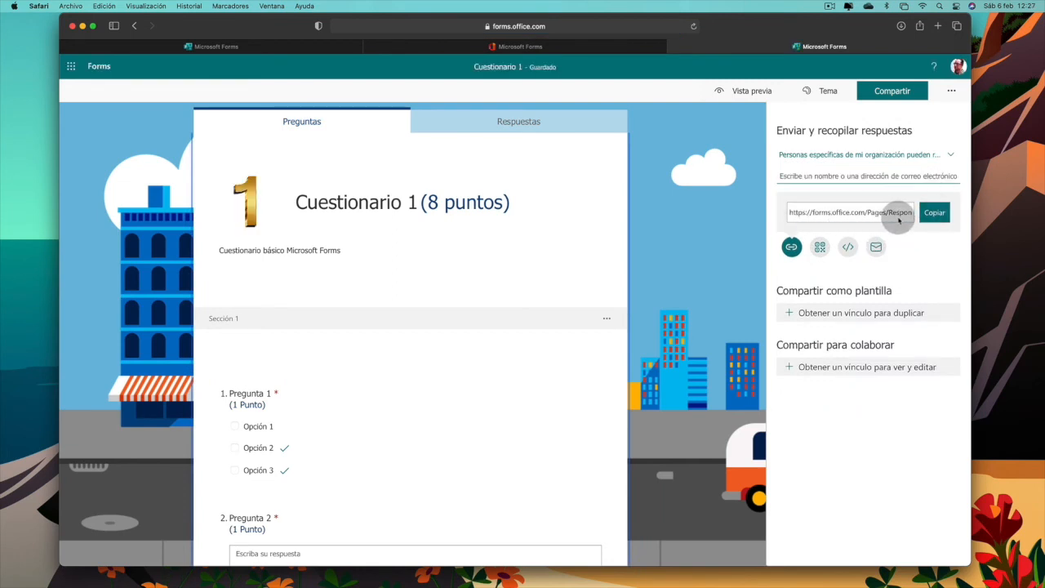
# Copy the quiz's response link and view its QR code and embed code sharing options.
pyautogui.click(931, 215)
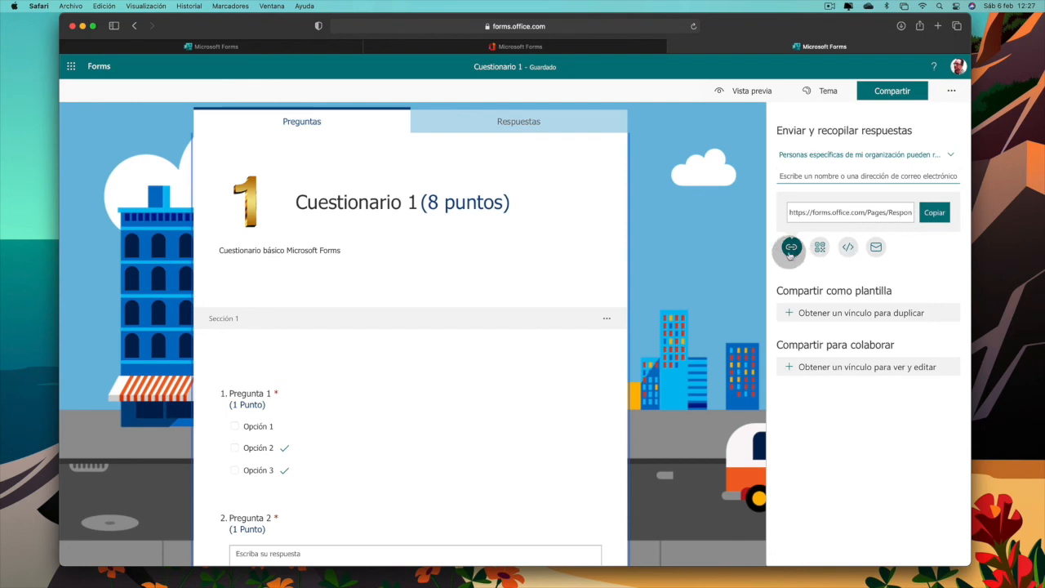
pyautogui.click(819, 248)
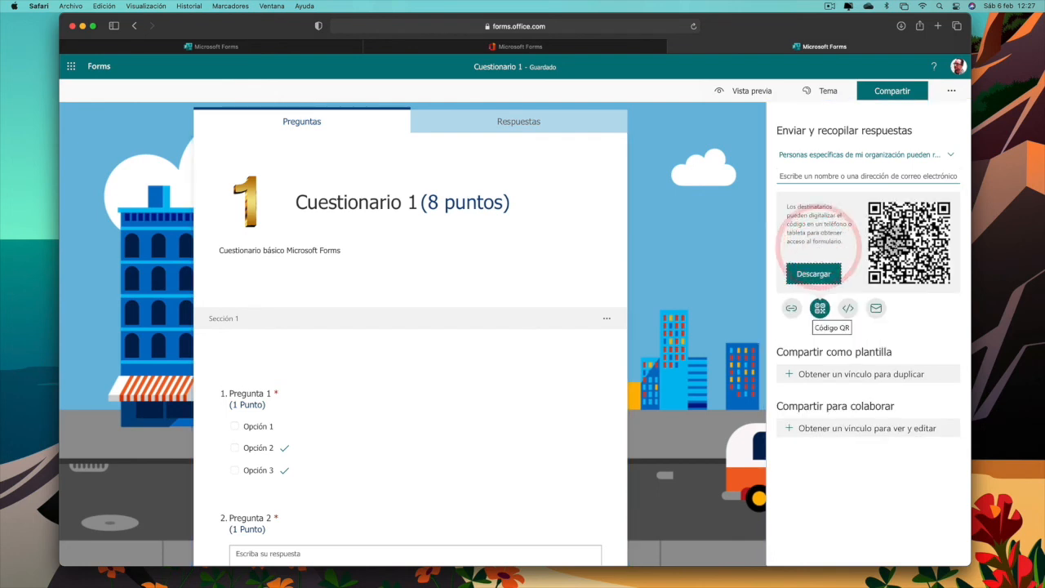
pyautogui.click(848, 308)
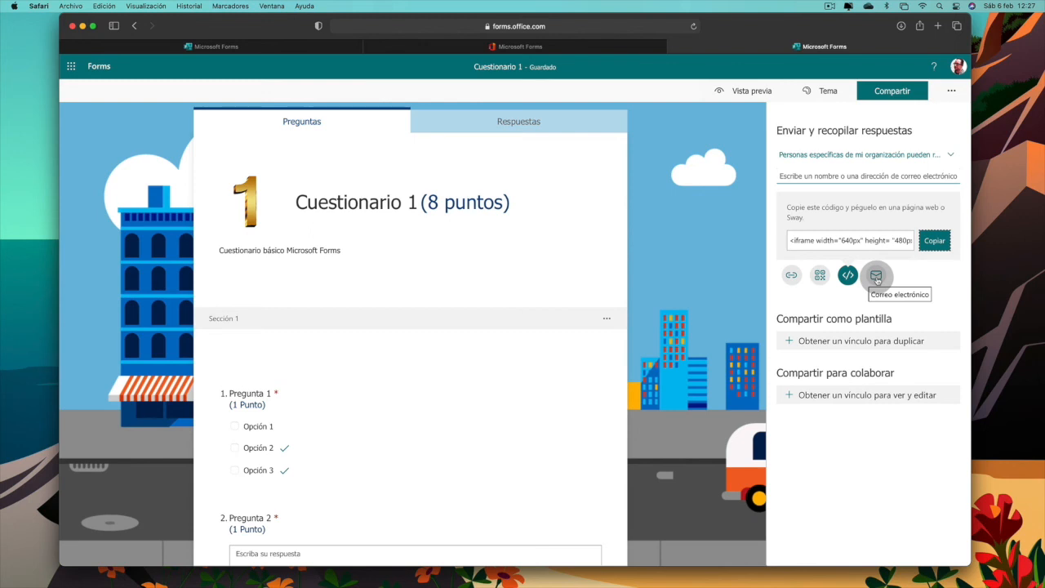
# Generate a template link for duplicating the quiz and a collaboration link for viewing and editing it.
pyautogui.click(837, 342)
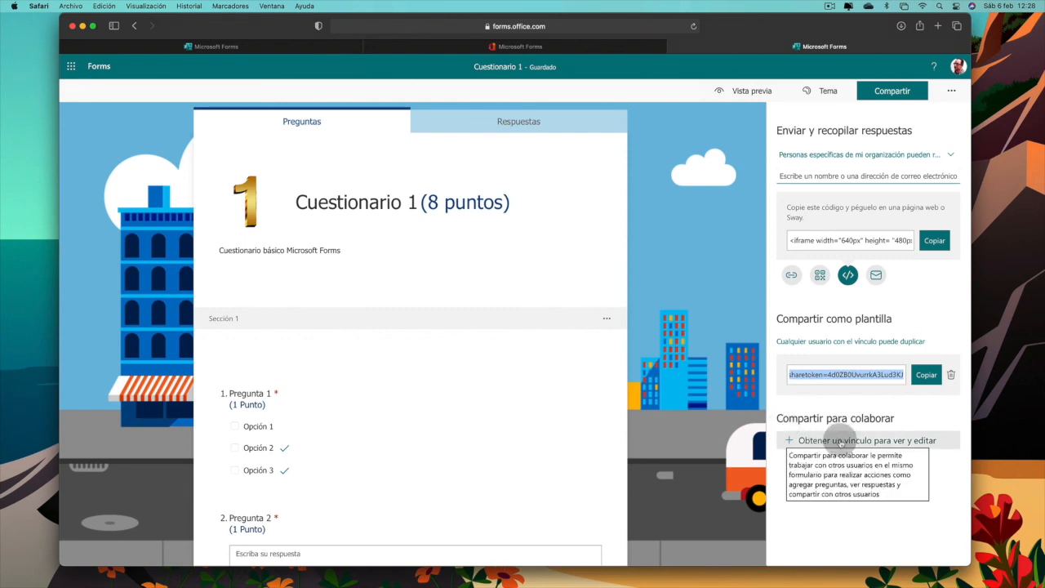
pyautogui.click(840, 441)
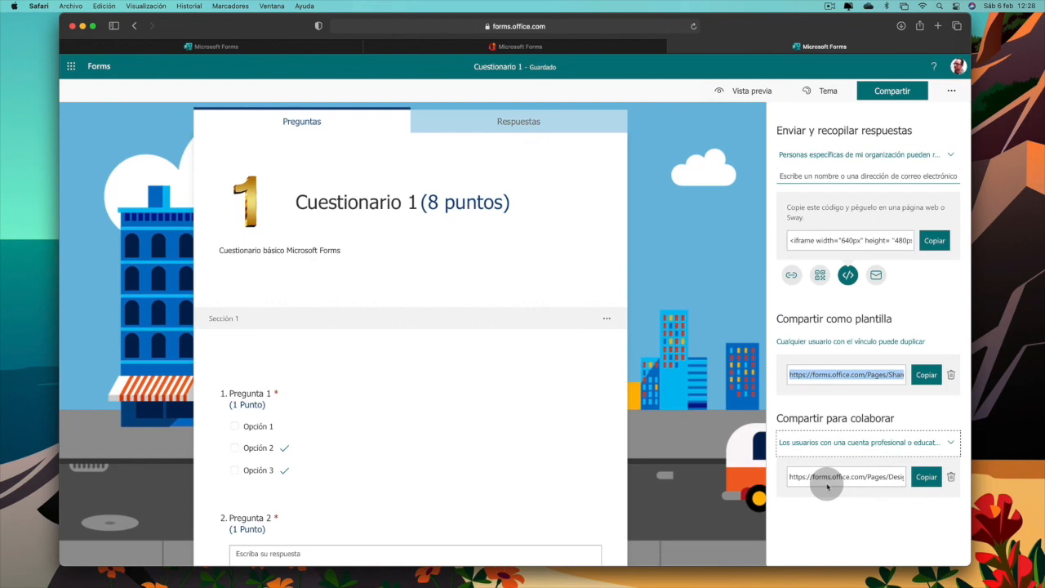
pyautogui.click(501, 284)
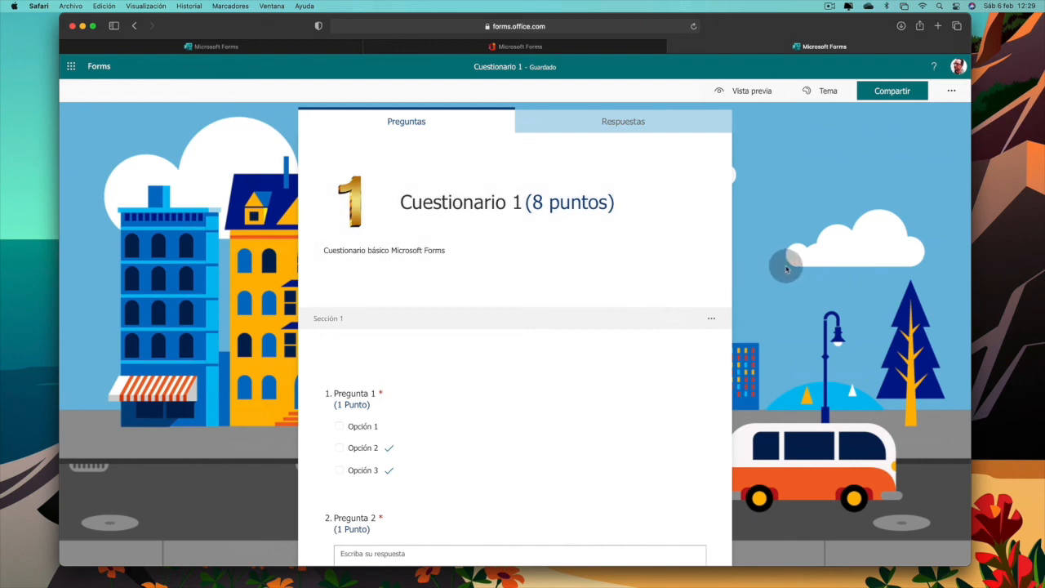
# Turn off the limit of one response per user ("Una respuesta por usuario") in the quiz settings.
pyautogui.click(952, 91)
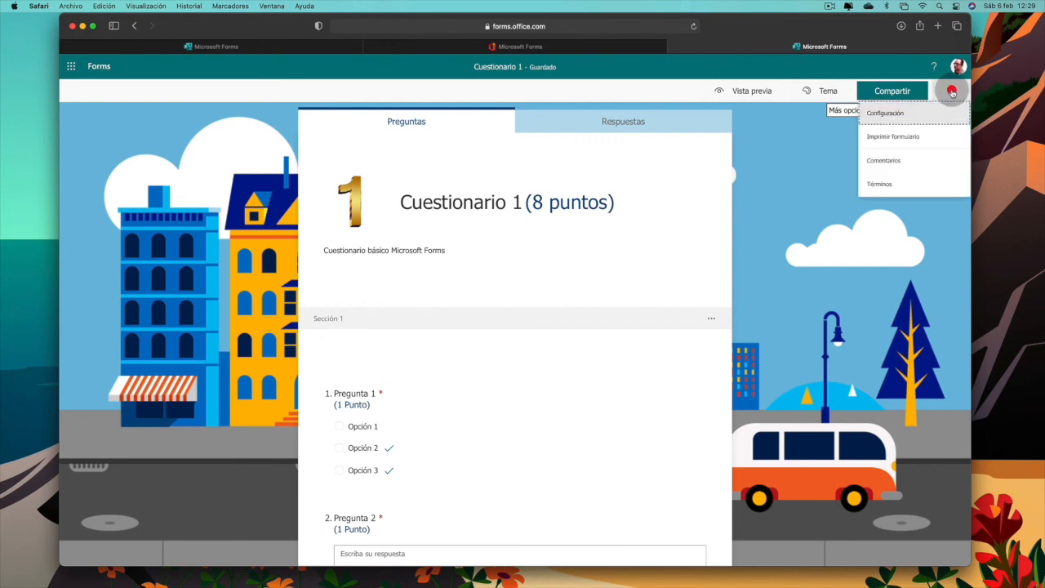
pyautogui.click(888, 114)
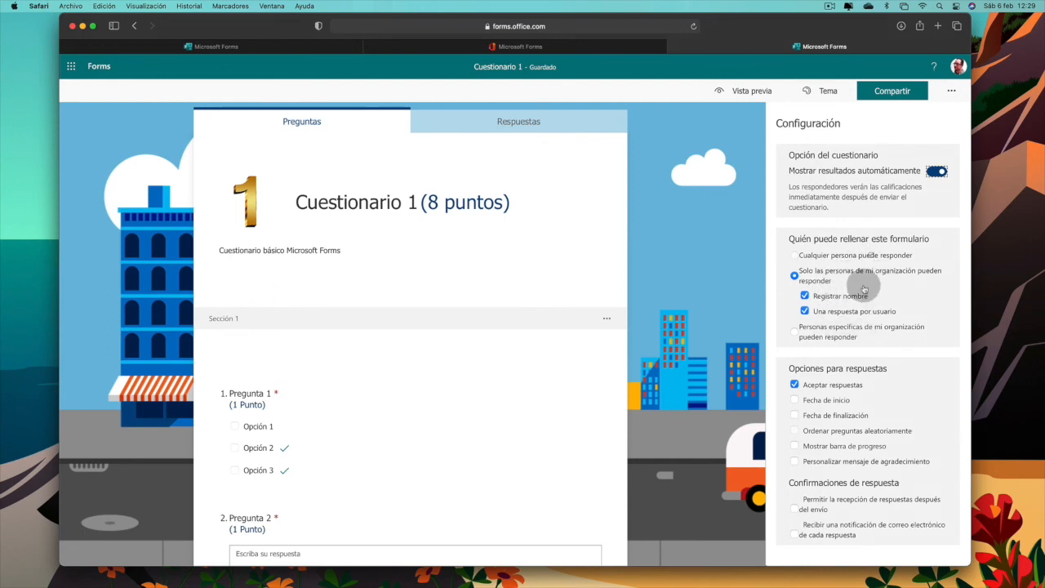
pyautogui.click(805, 313)
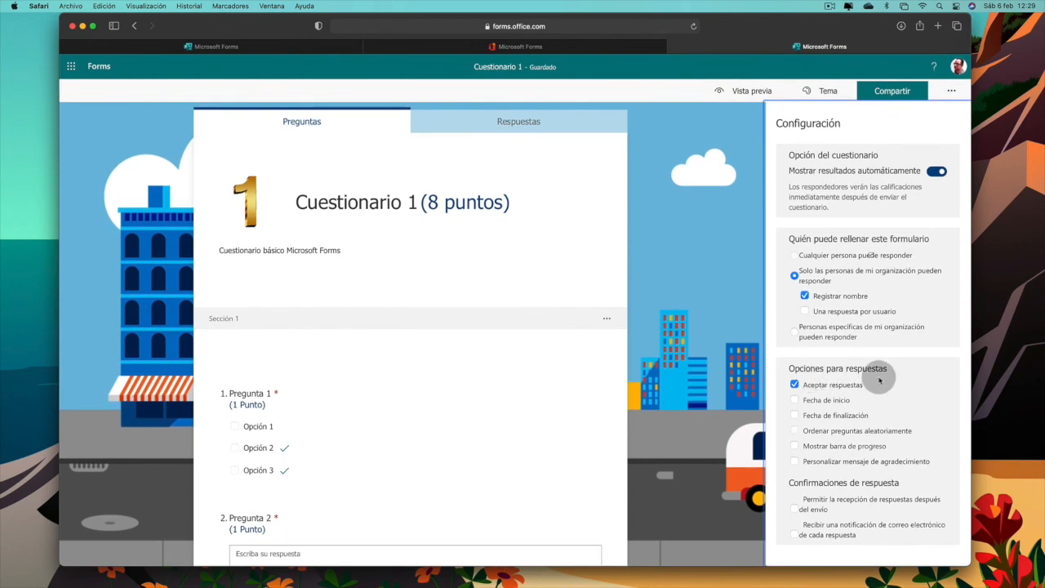
# Enable a start date of 06/02/2021 at 13:00 and an end date of 06/02/2021 at 13:15, and examine the response confirmation options.
pyautogui.click(822, 401)
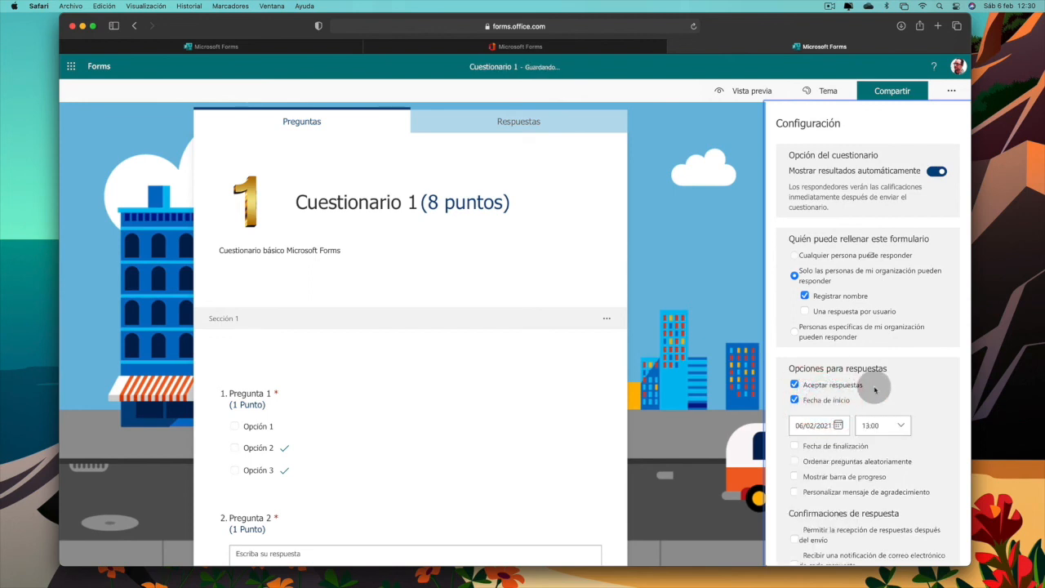
pyautogui.click(833, 448)
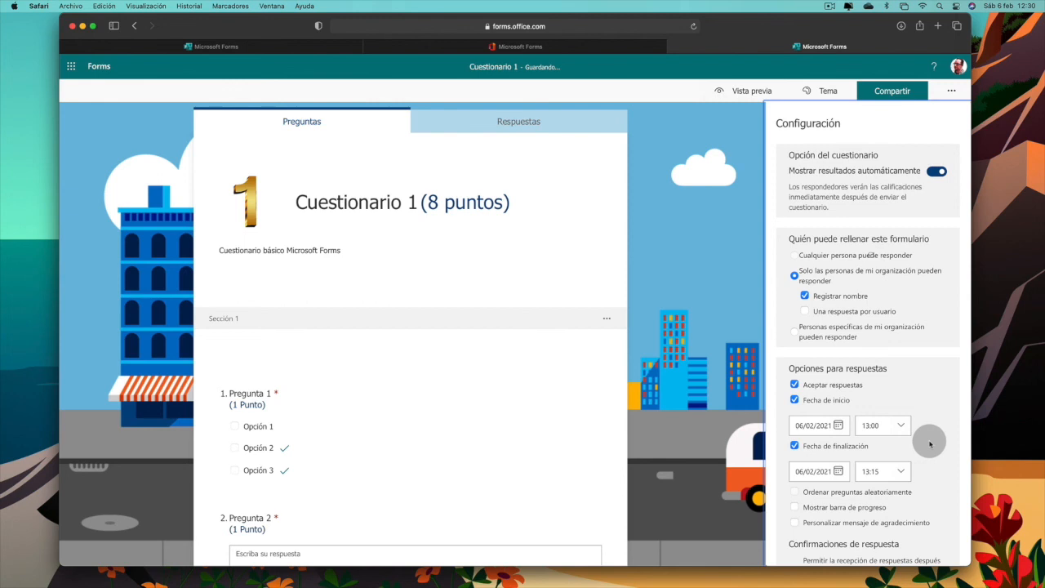
pyautogui.scroll(-2, 916, 424)
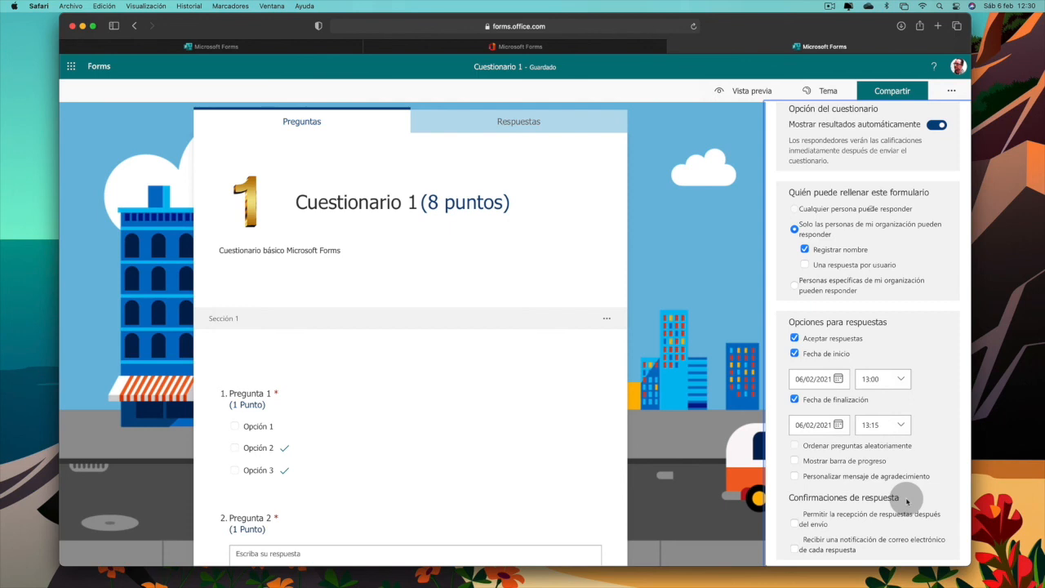
pyautogui.moveTo(896, 529)
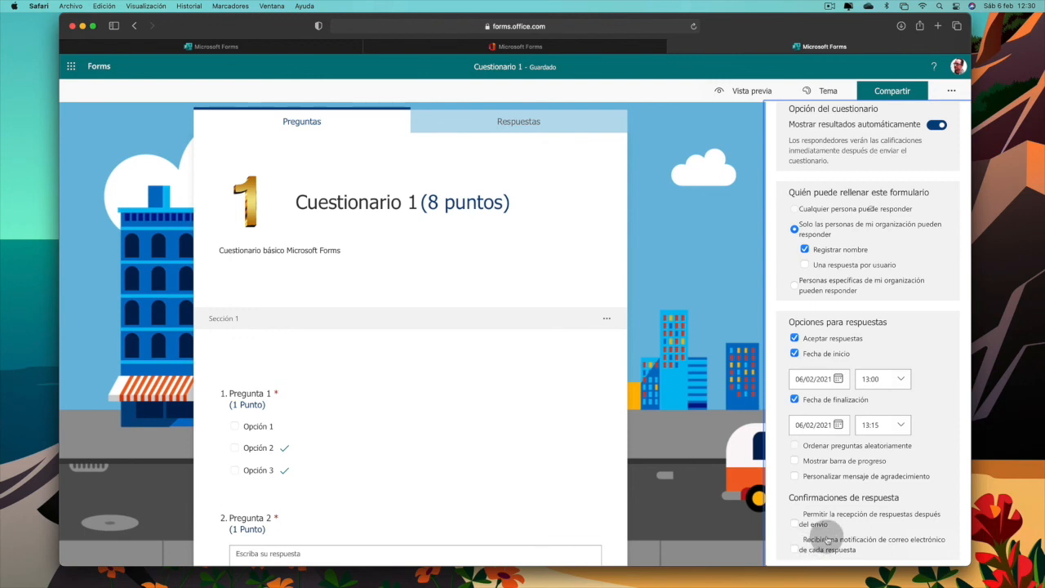
pyautogui.moveTo(855, 516)
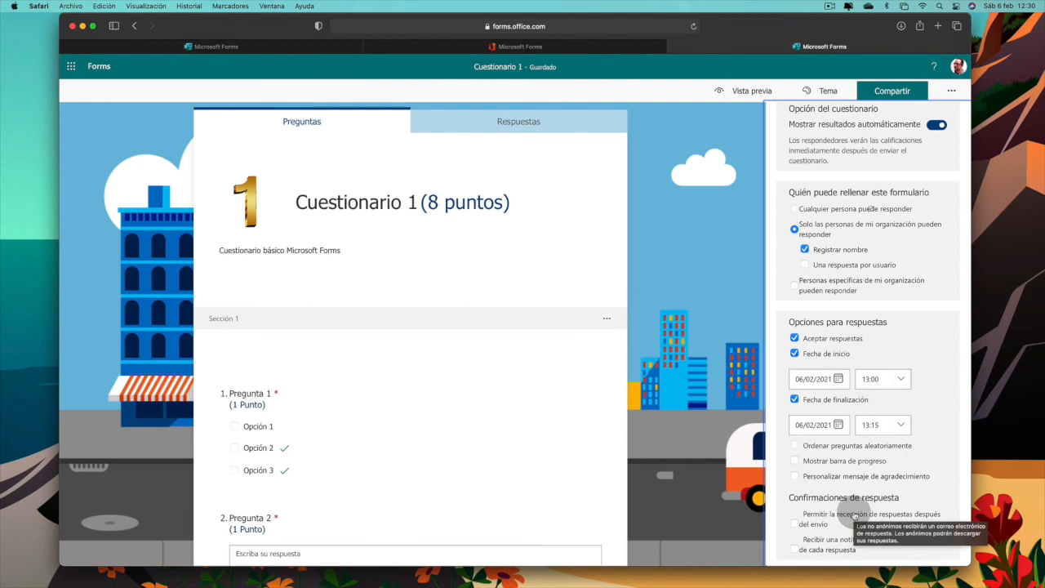